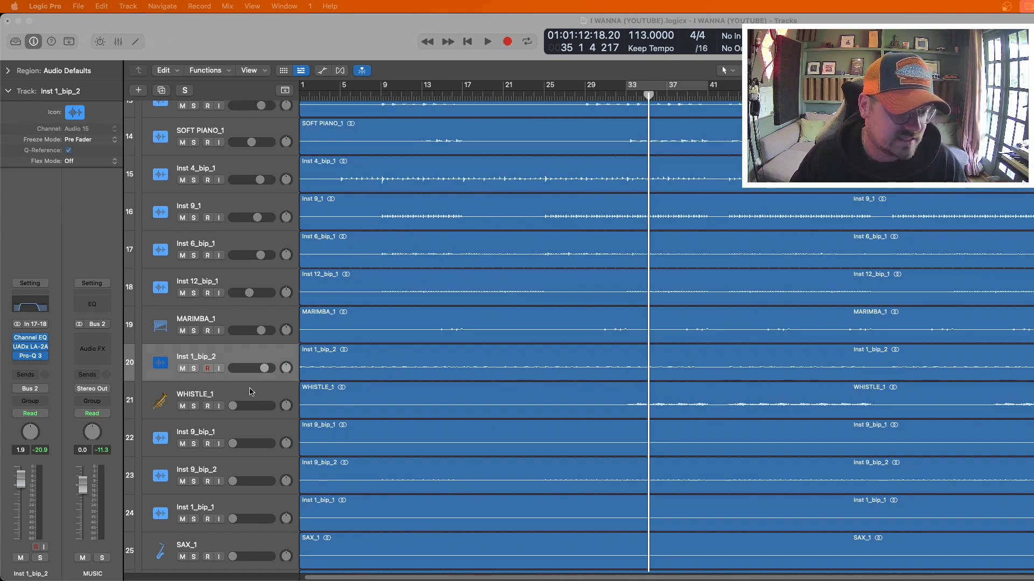
Step: Play the song with the WHISTLE_1 track selected and raise its volume to about 0 dB
left_click(250, 391)
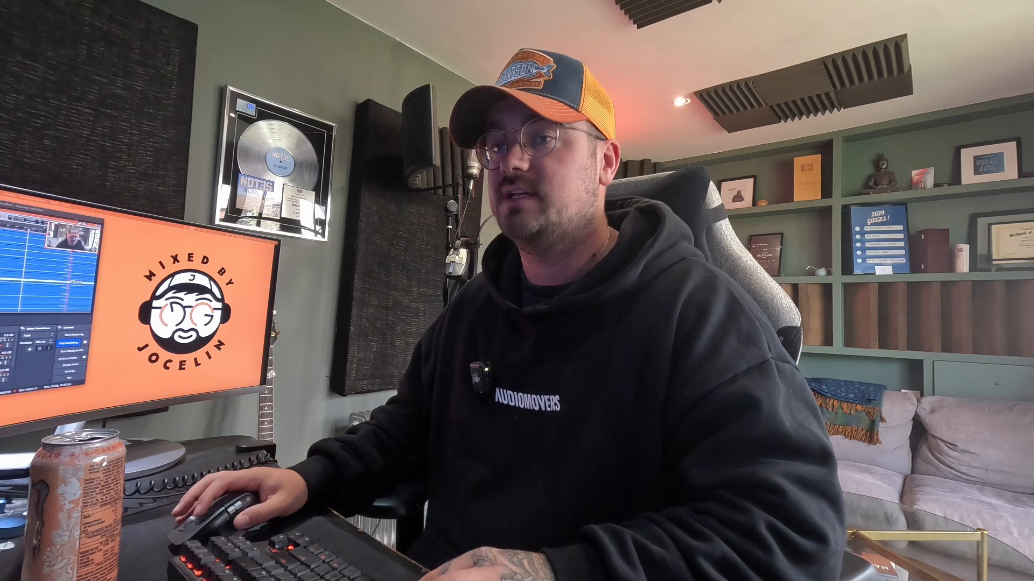
key("space")
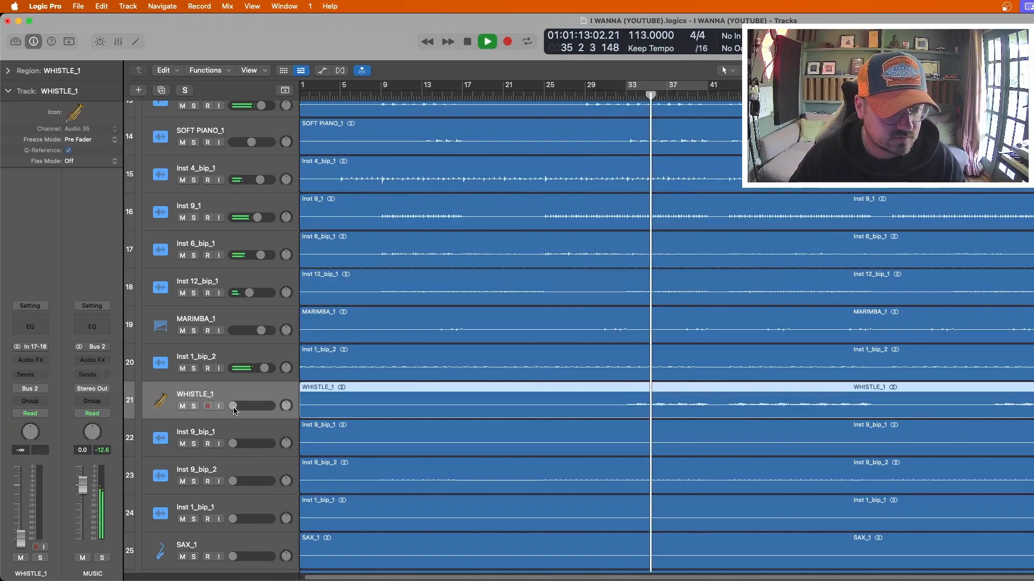
left_click_drag(233, 407, 241, 407)
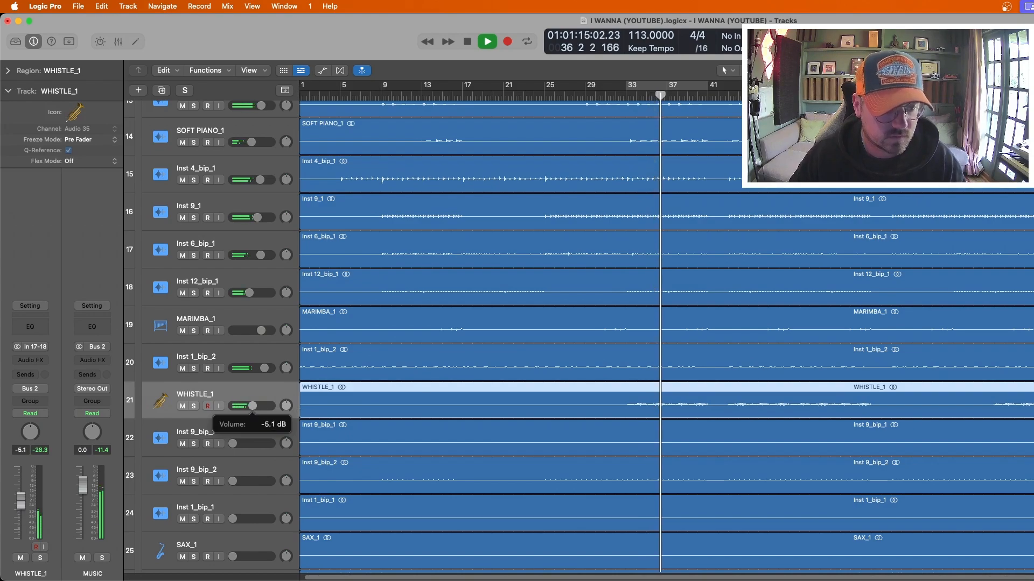
left_click_drag(298, 409, 302, 410)
Step: Solo WHISTLE_1 and band-limit it with Channel EQ: low cut at 890 Hz with 48 dB/Oct slope, high cut at about 9800 Hz
key("s")
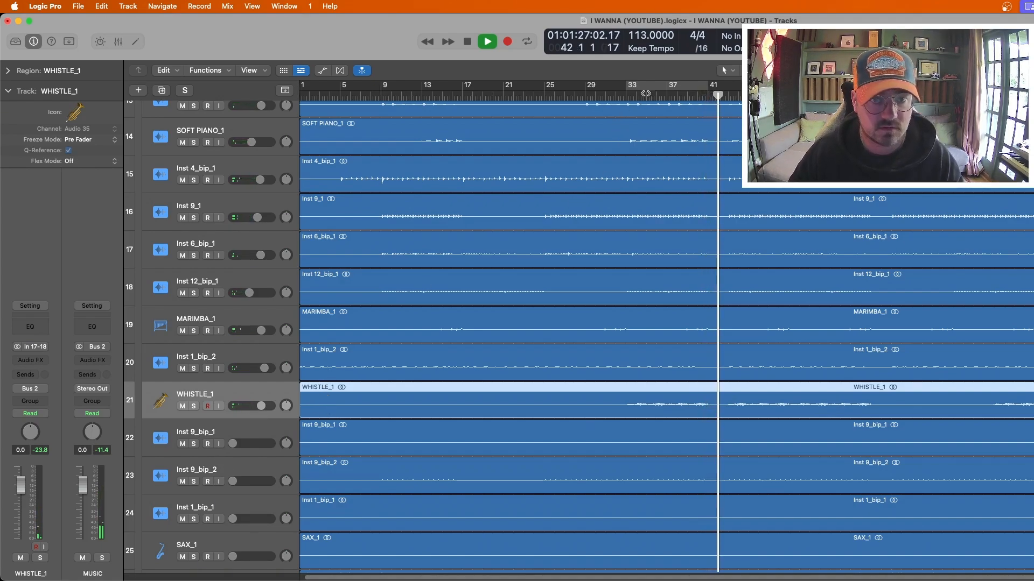
left_click(636, 97)
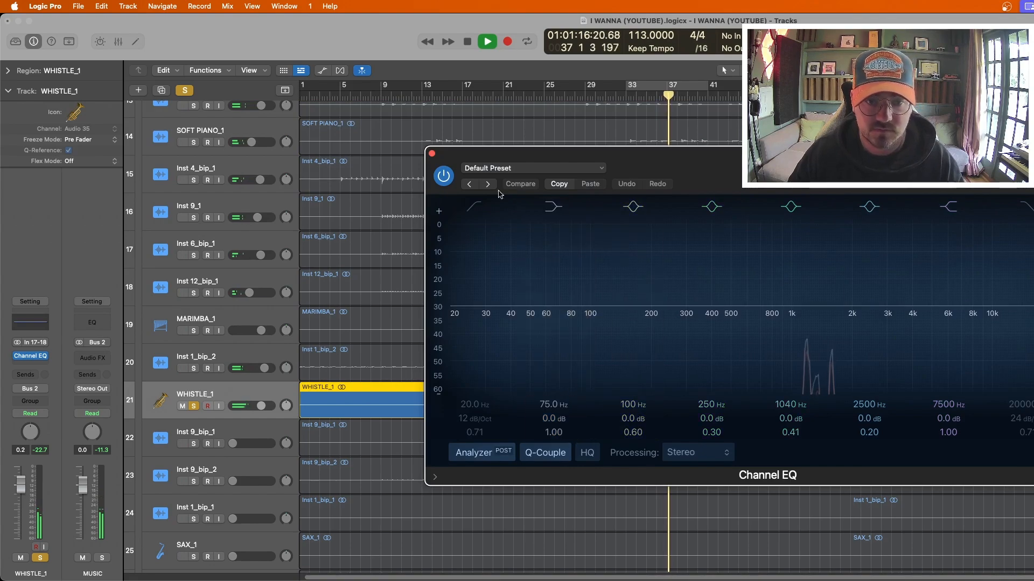
left_click(470, 205)
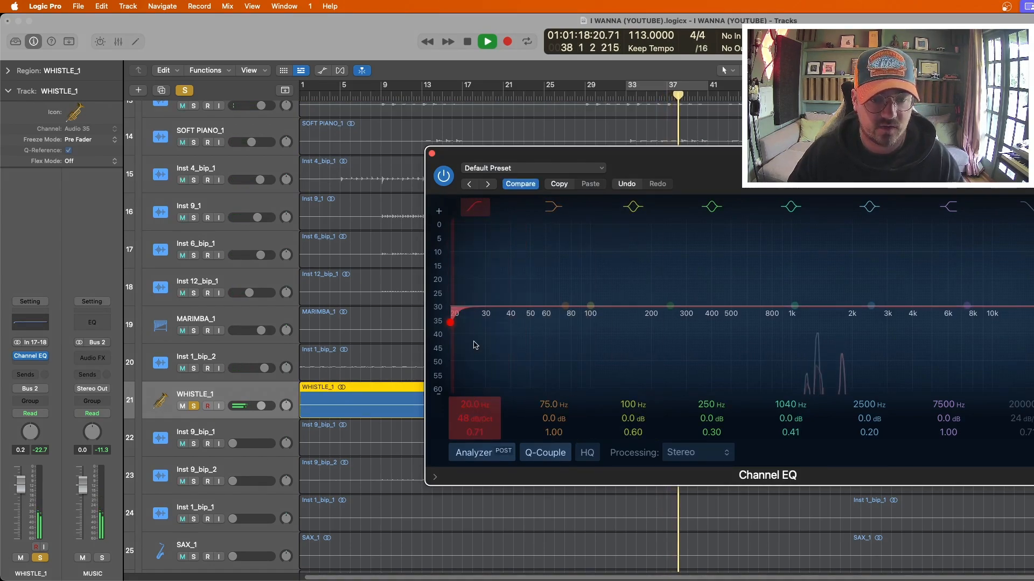
left_click_drag(475, 345, 869, 335)
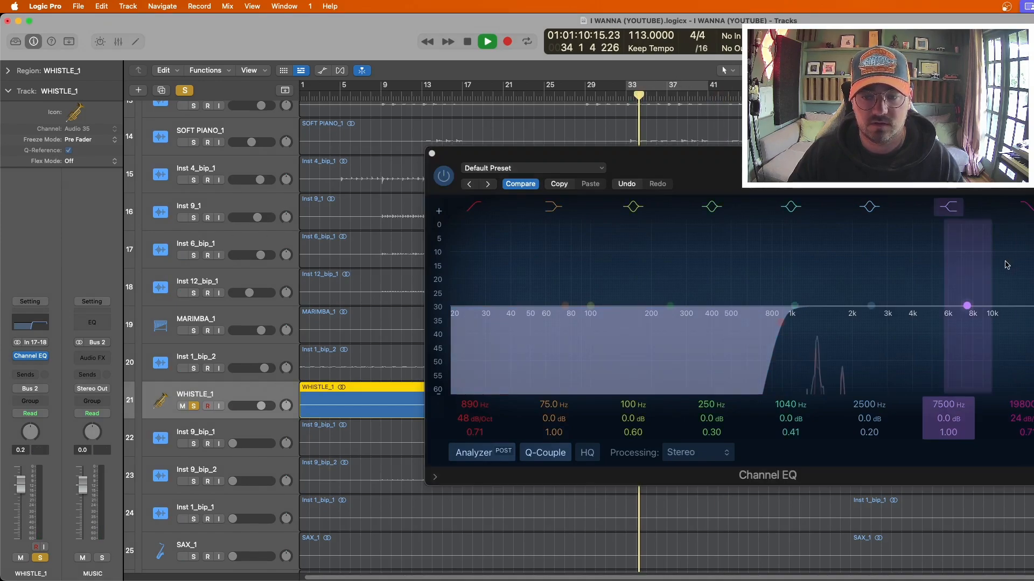
left_click_drag(1012, 310, 935, 294)
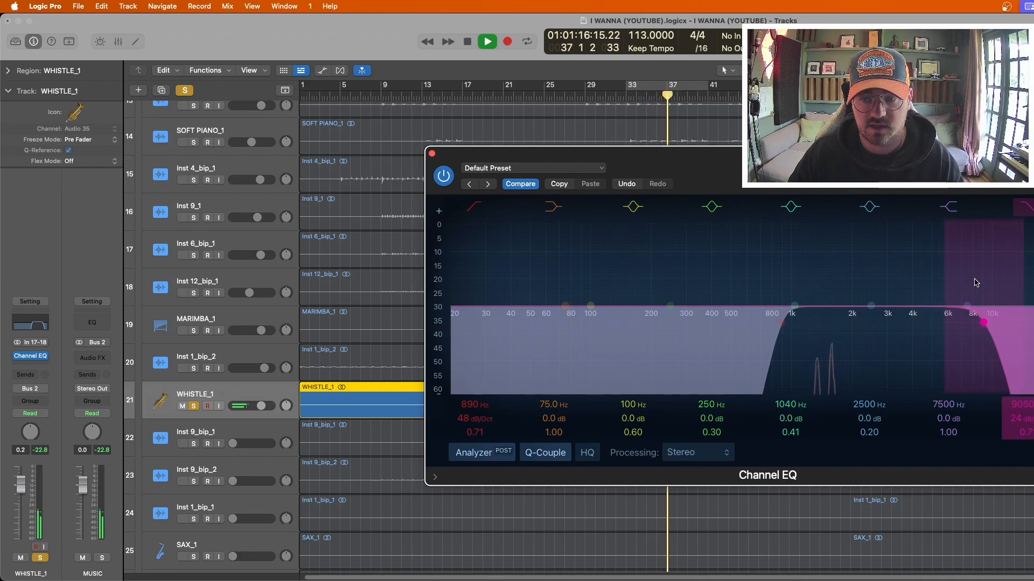
left_click_drag(981, 282, 983, 282)
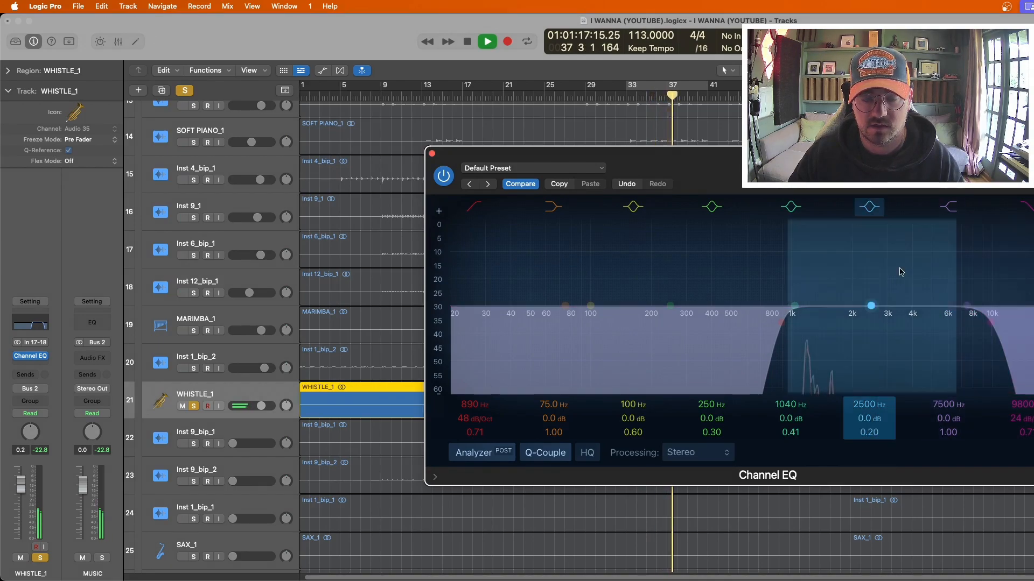
left_click(432, 154)
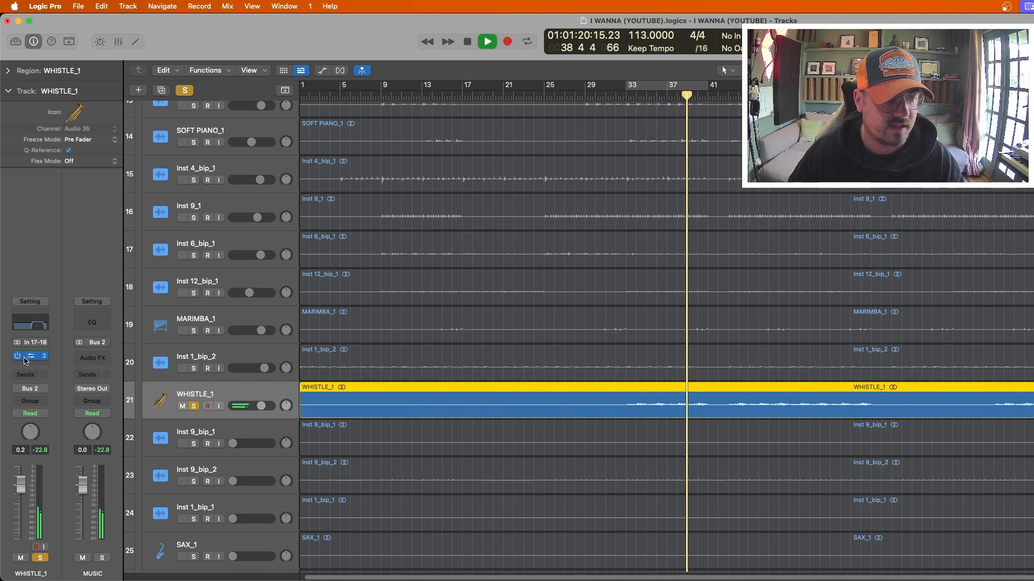
Step: Insert a stereo FabFilter Pro-C 2 compressor after Channel EQ on the WHISTLE_1 channel
left_click(23, 365)
mouse_move(34, 367)
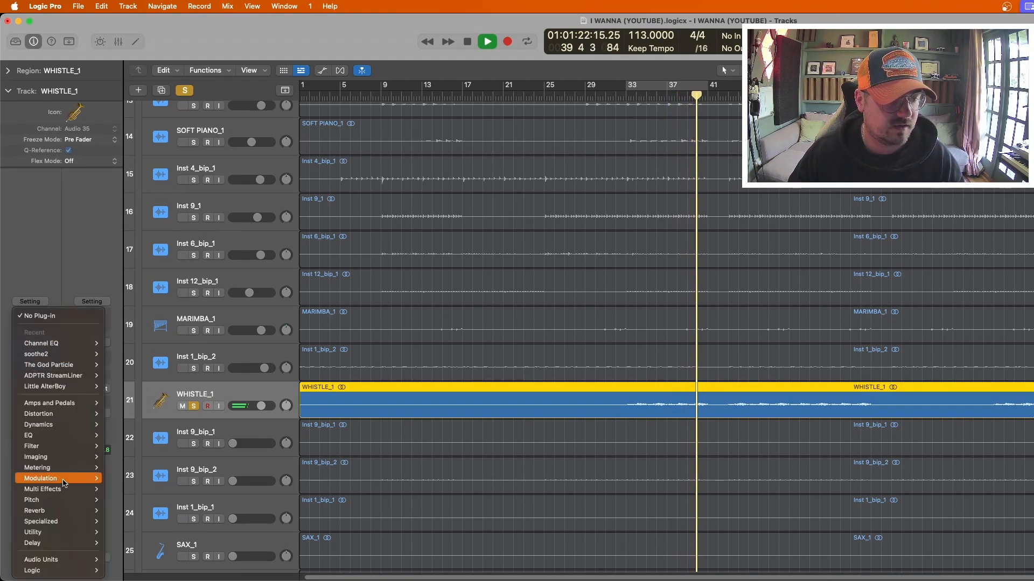
mouse_move(61, 563)
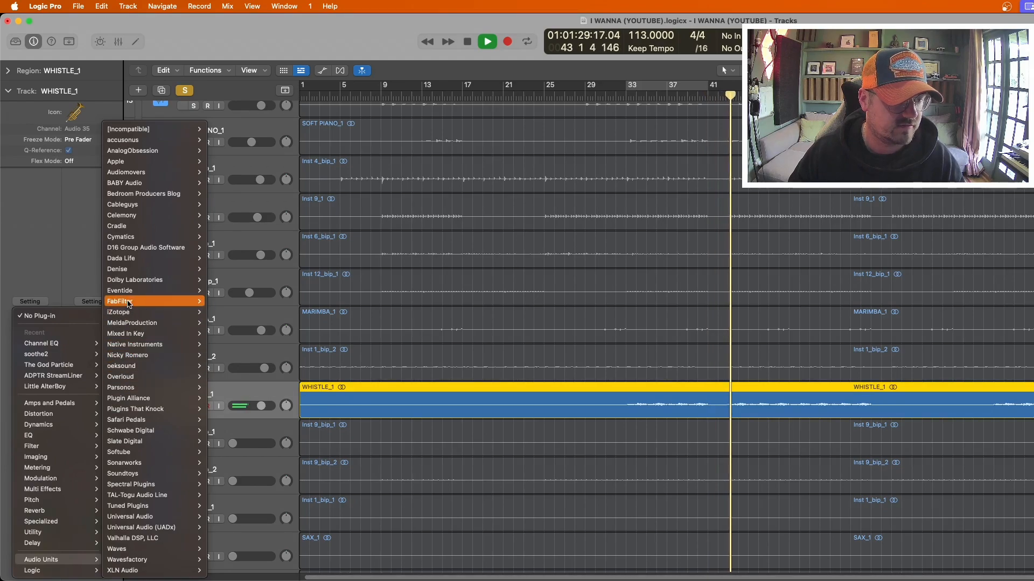
mouse_move(178, 302)
mouse_move(276, 316)
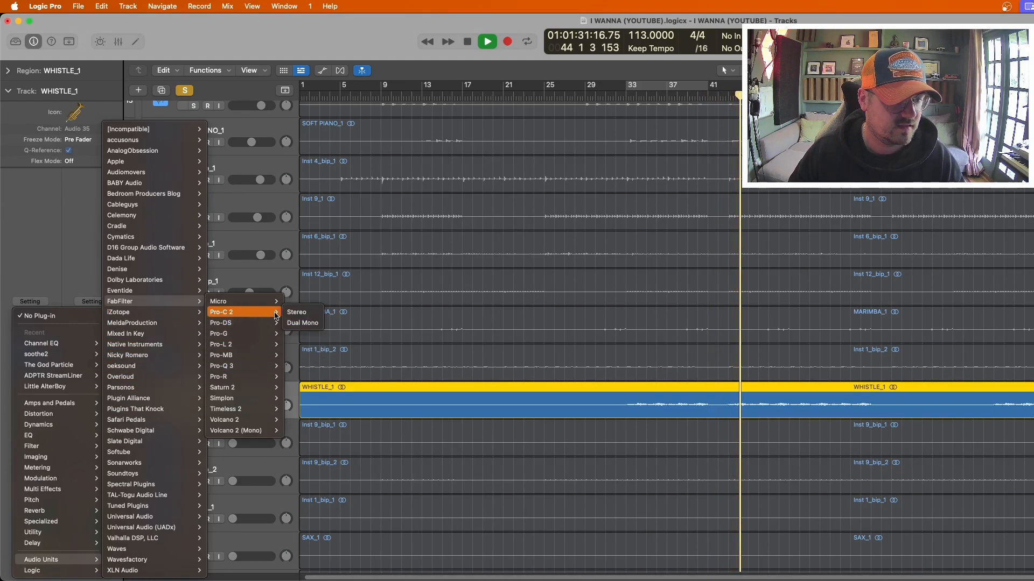
left_click(319, 312)
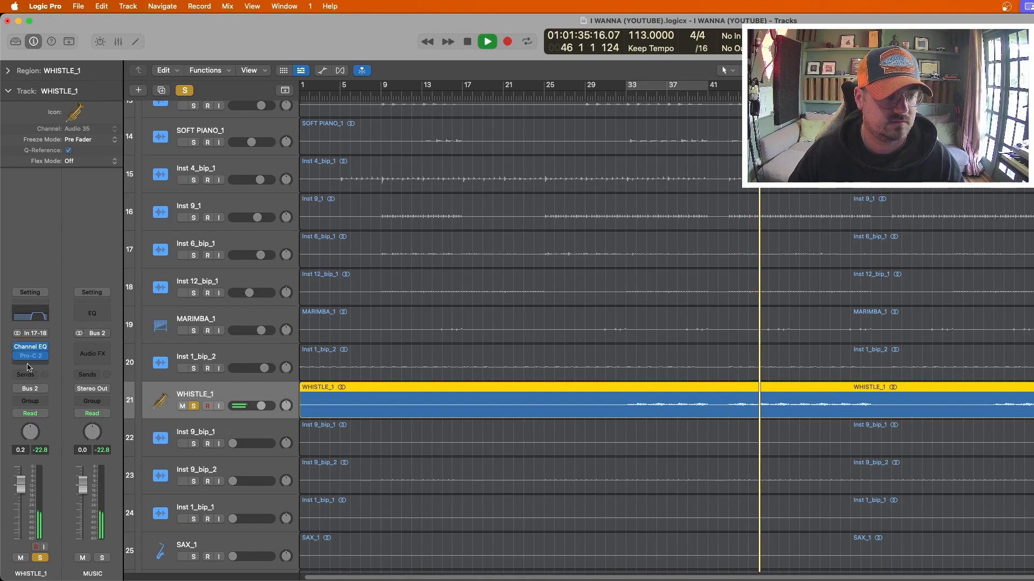
Step: Compress the whistle with faster attack and release, unsolo it, and lower its track volume to -4.5 dB while playing from bar 33
left_click(33, 357)
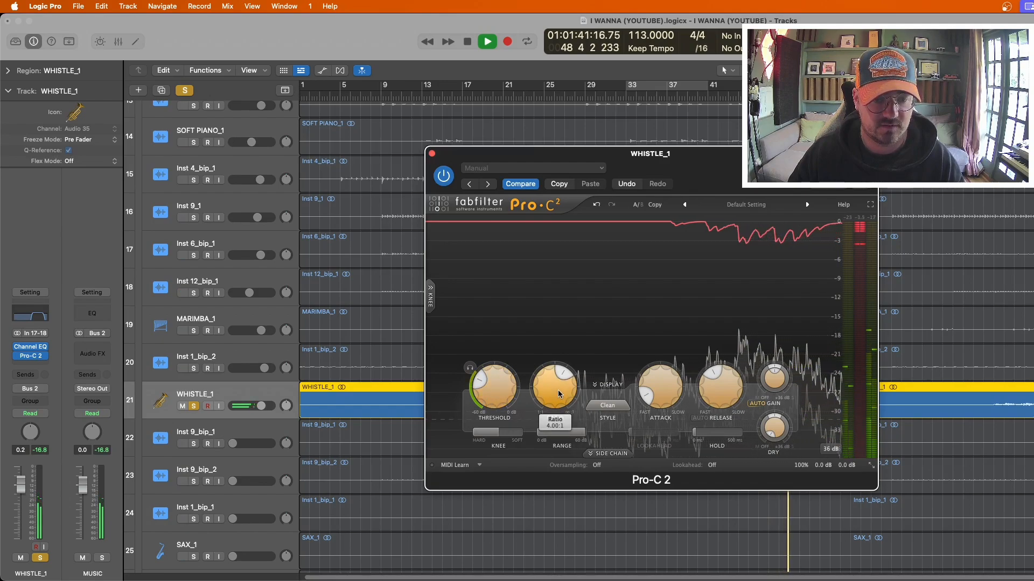
left_click_drag(726, 391, 714, 401)
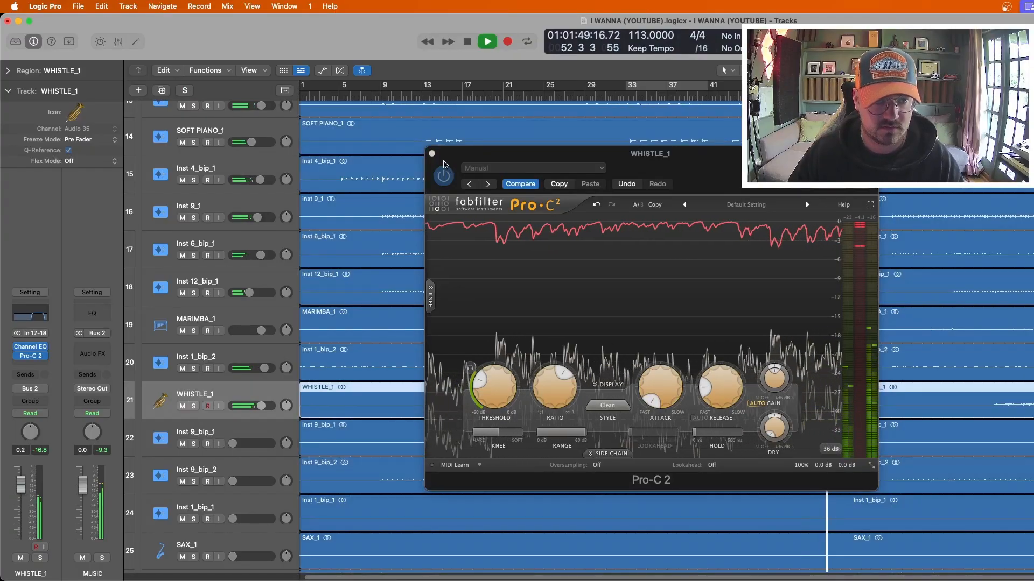
key("super+w")
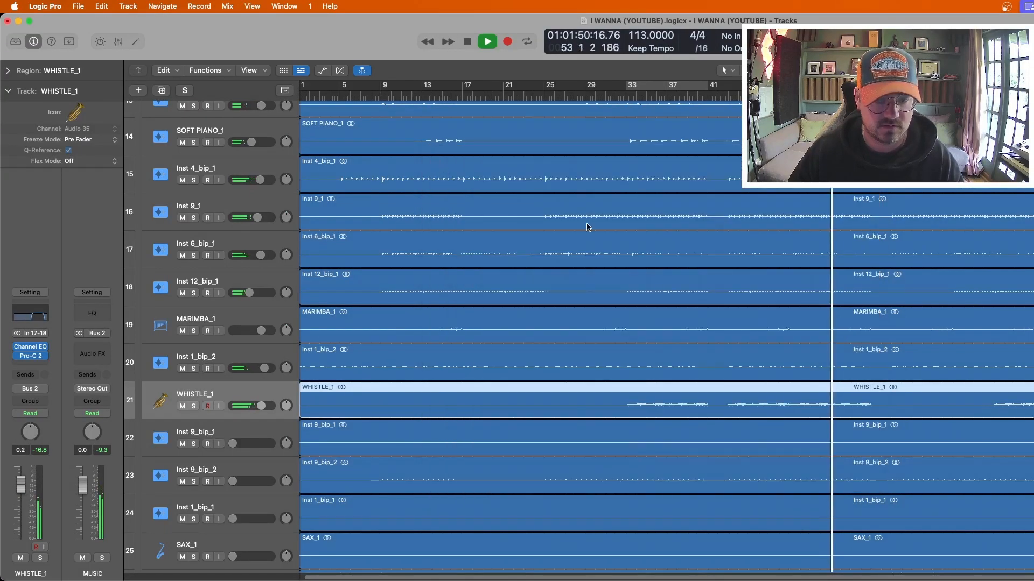
left_click(636, 95)
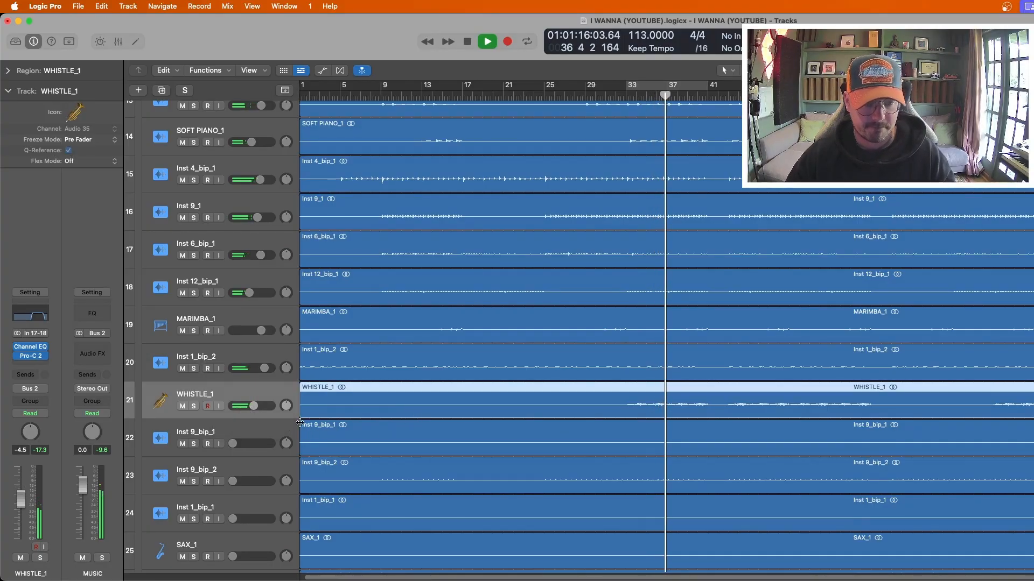
Step: Inspect the Inst 9_bip_1 region's waveform and audition its track in solo
left_click(533, 436)
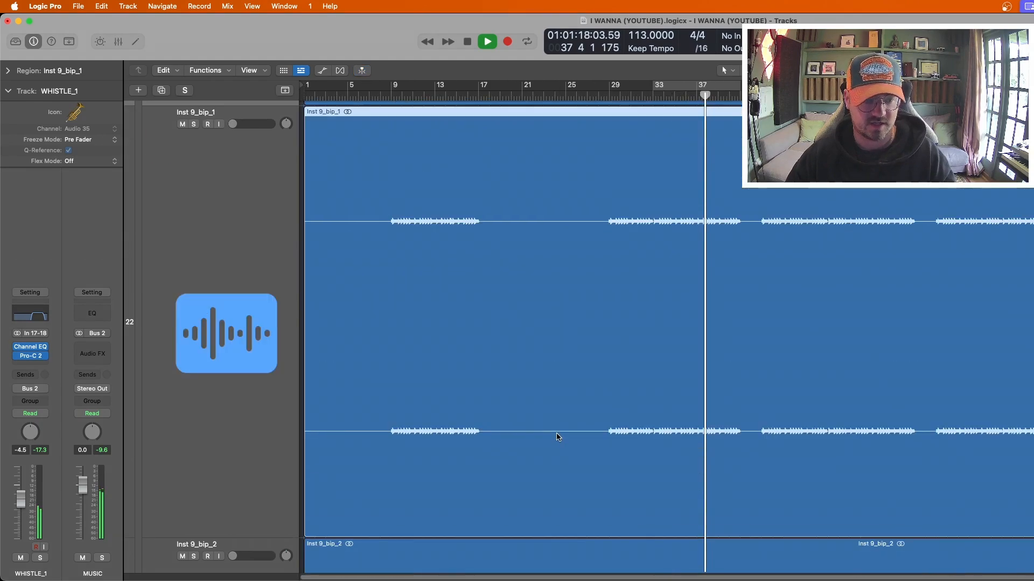
key("z")
left_click(165, 258)
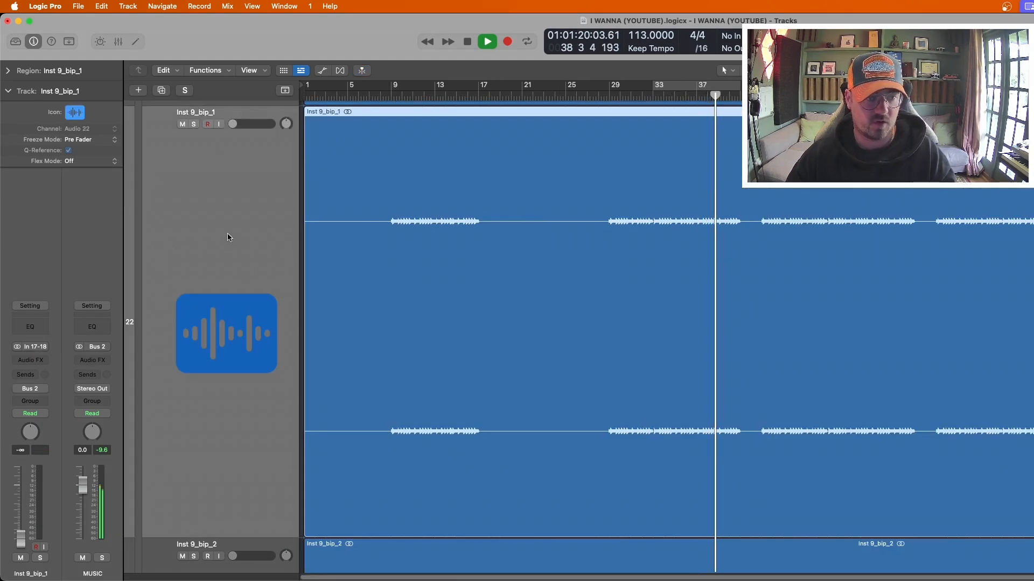
key("space")
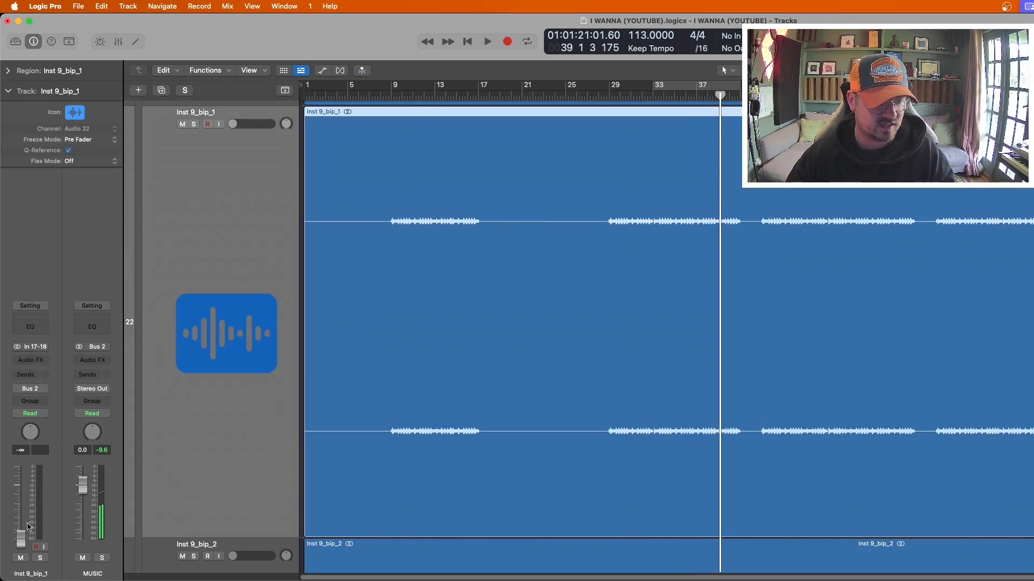
left_click(41, 558)
key("space")
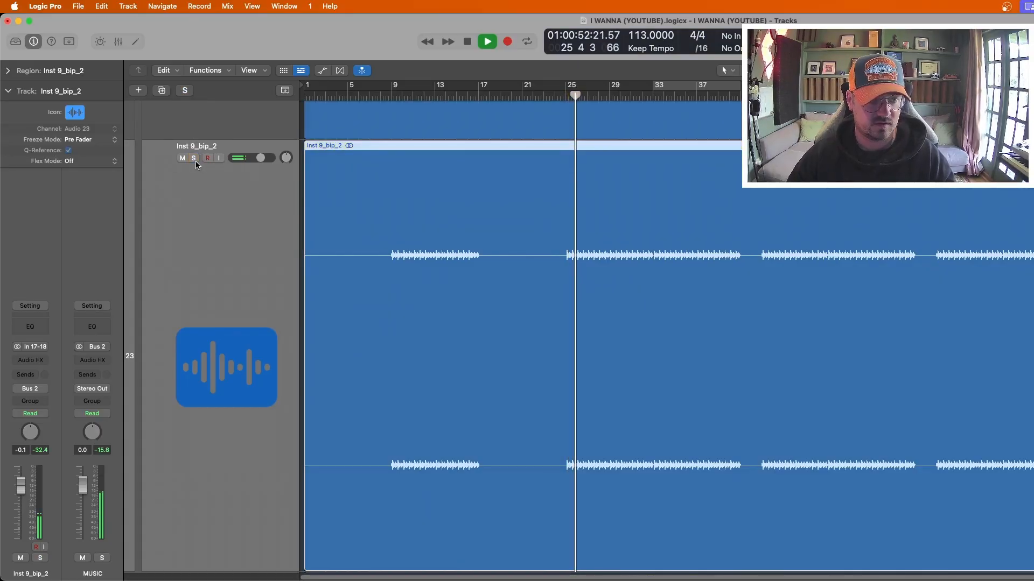
Step: Mute the Inst 9_bip_2 track and audition SAX_1 from bar 27
left_click(181, 159)
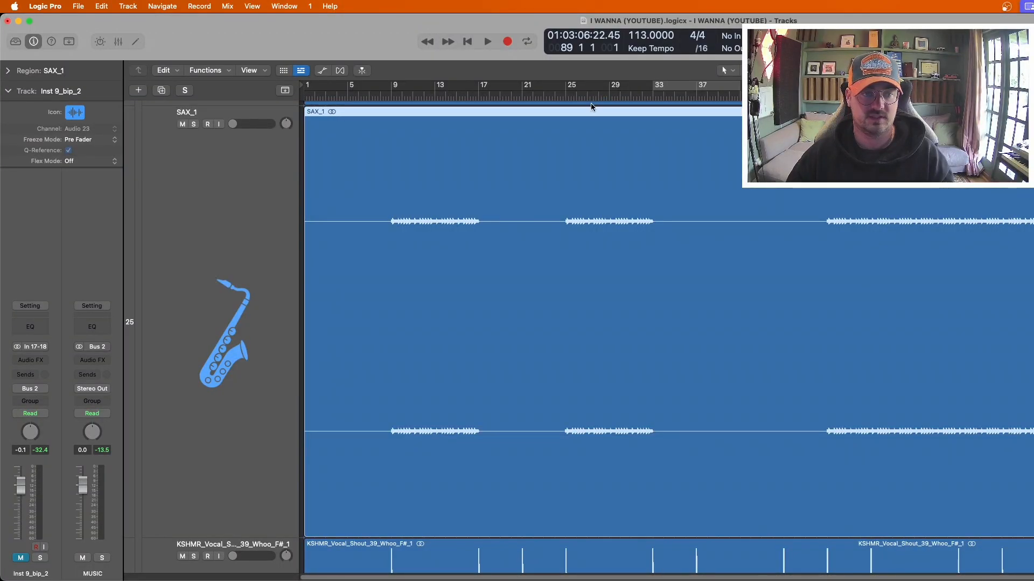
left_click(591, 103)
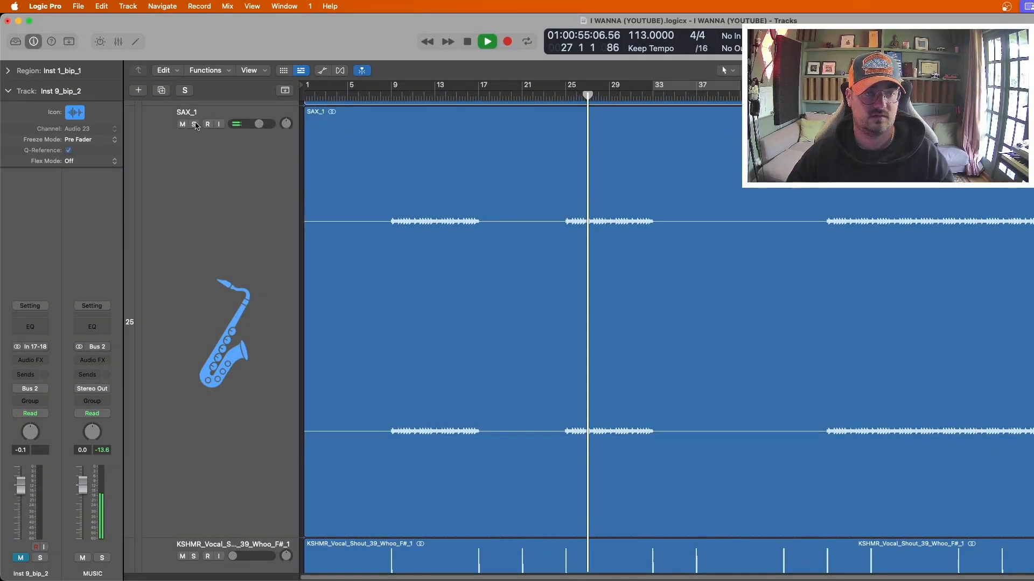
key("s")
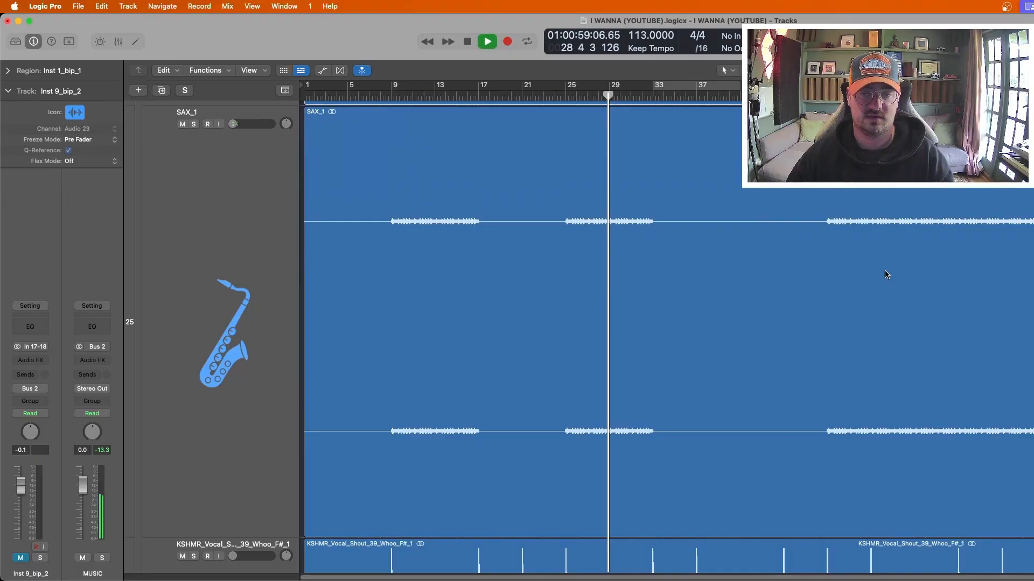
Step: Solo Inst 1_bip_1 and add Channel EQ with a 615 Hz, 48 dB/Oct low cut and a 10300 Hz high cut
scroll(956, 296, "up", 2)
scroll(956, 296, "up", 10)
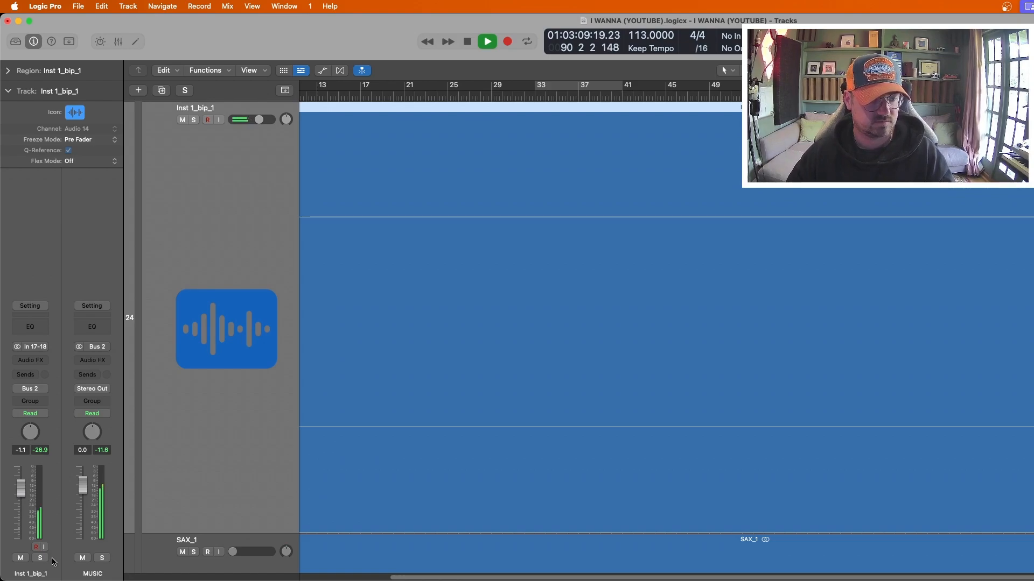
left_click(40, 557)
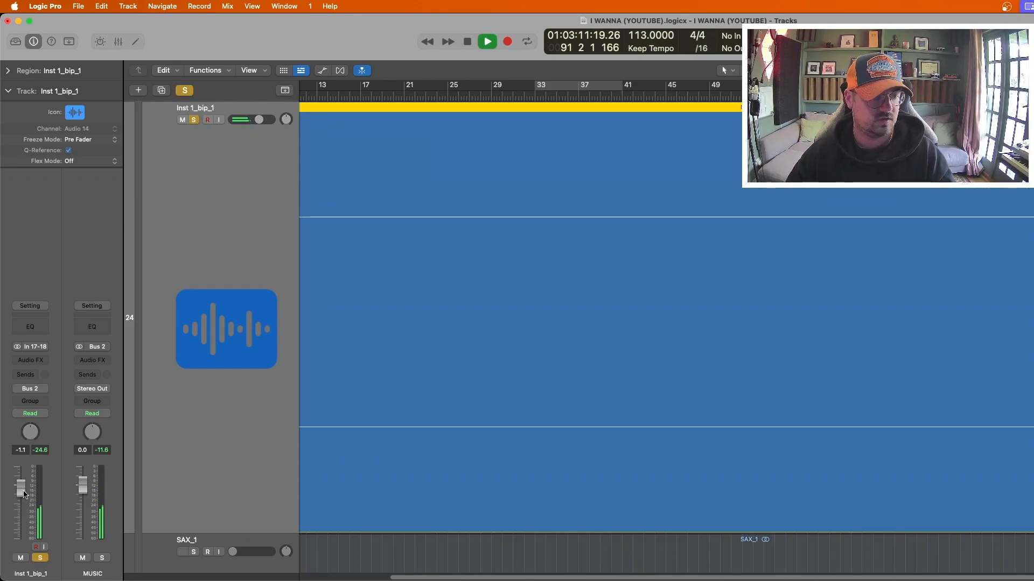
left_click(32, 330)
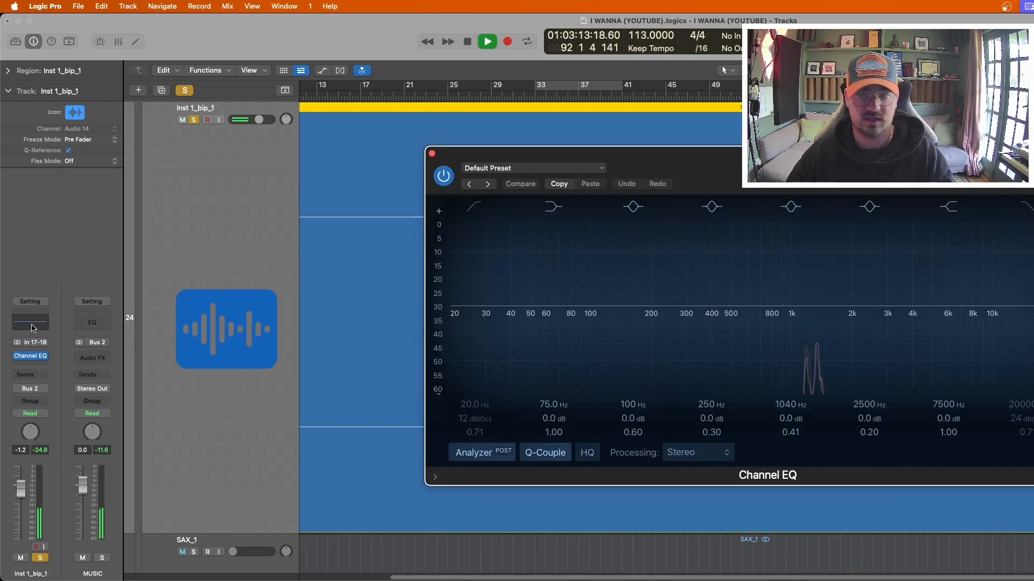
left_click(465, 403)
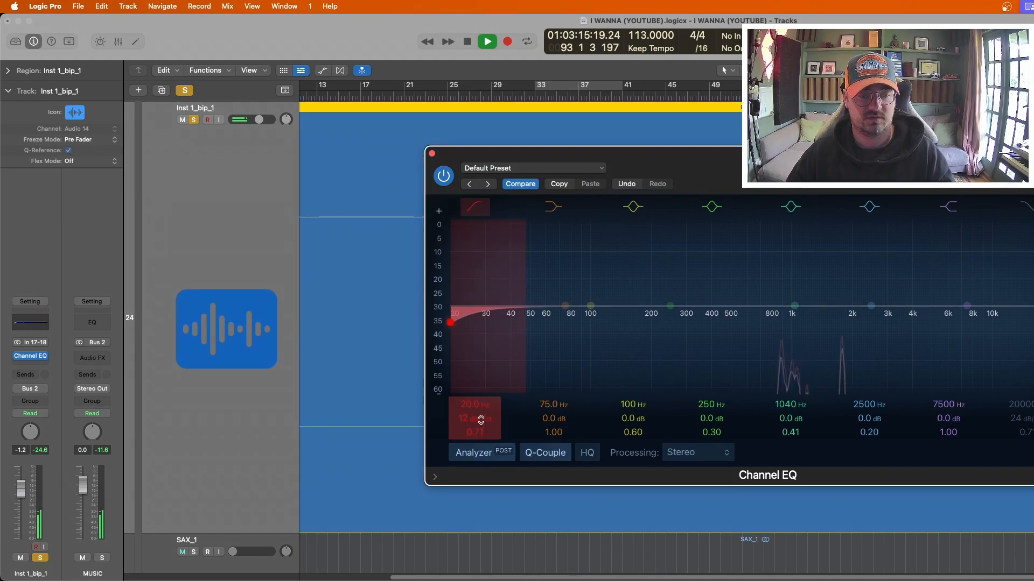
left_click_drag(480, 378, 780, 371)
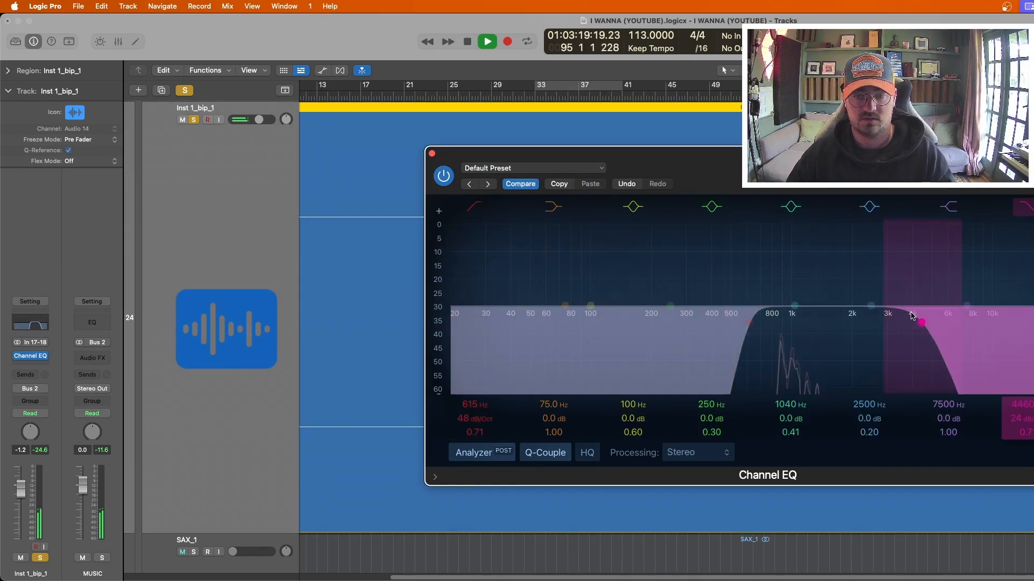
left_click_drag(1023, 310, 998, 323)
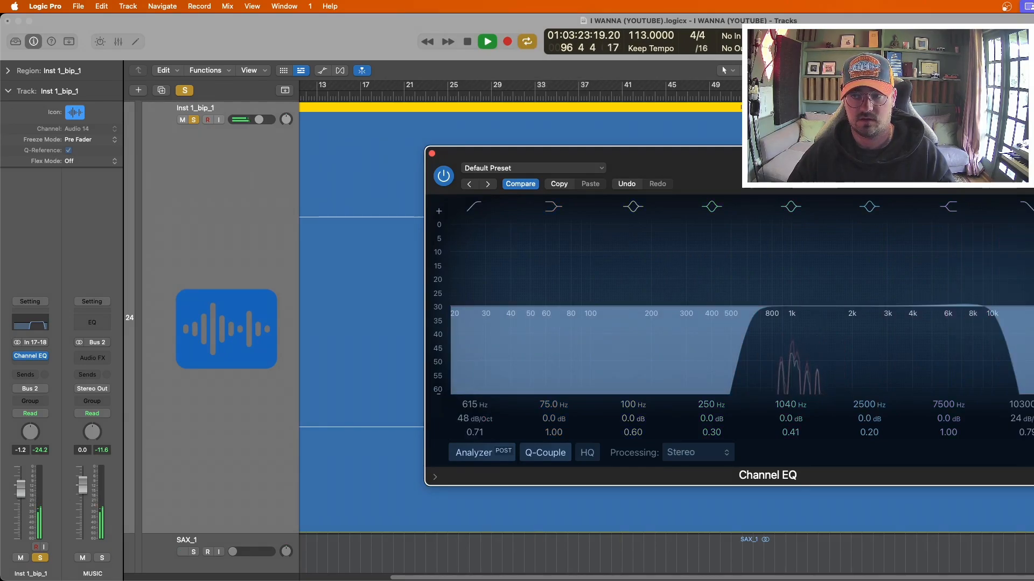
key("super+w")
key("space")
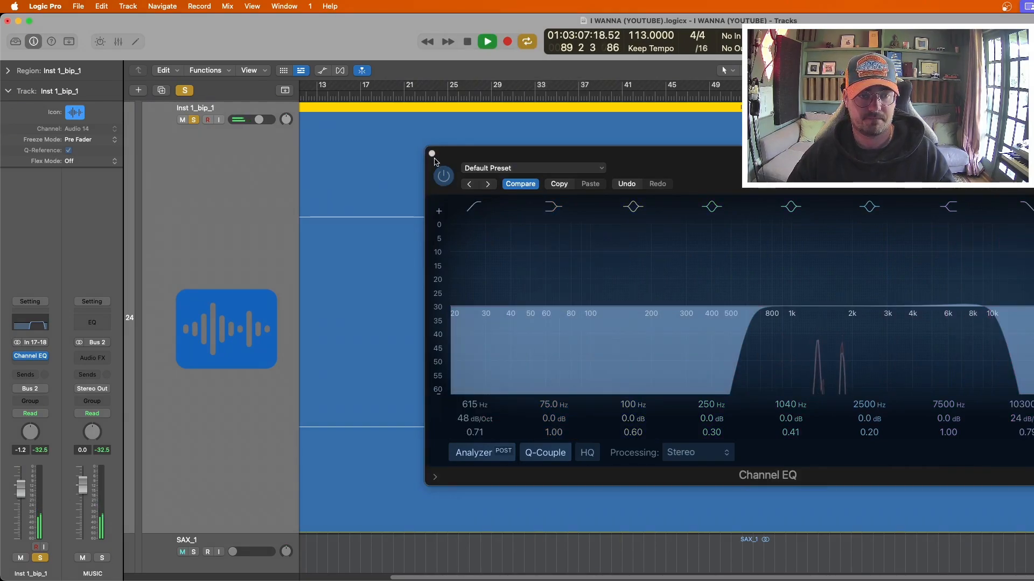
Step: Insert Pro-C 2 on Inst 1_bip_1 and compress it with a lower threshold, faster attack and a release of about 102 ms
left_click(47, 354)
left_click(48, 356)
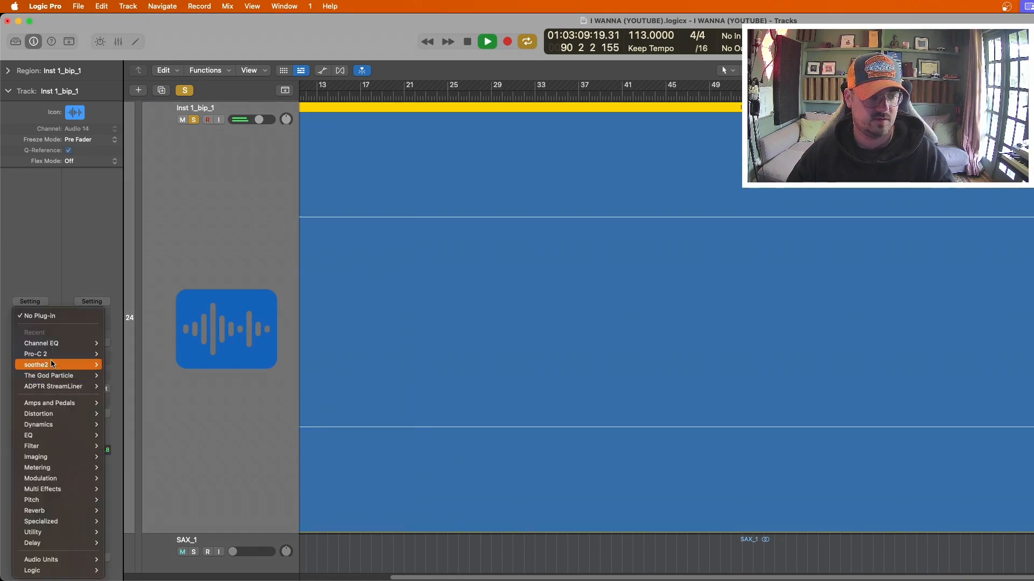
mouse_move(81, 354)
left_click(116, 354)
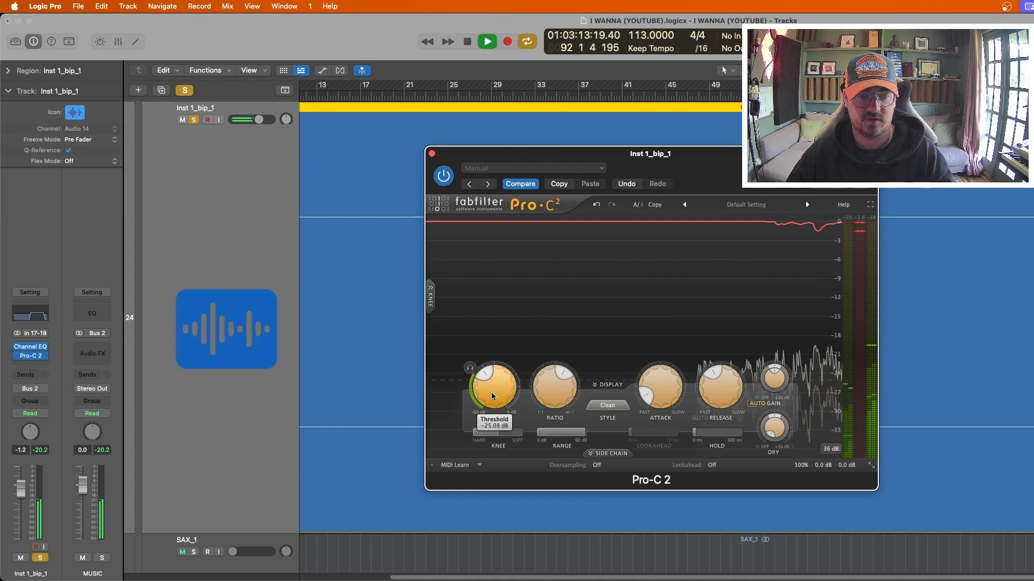
mouse_move(717, 405)
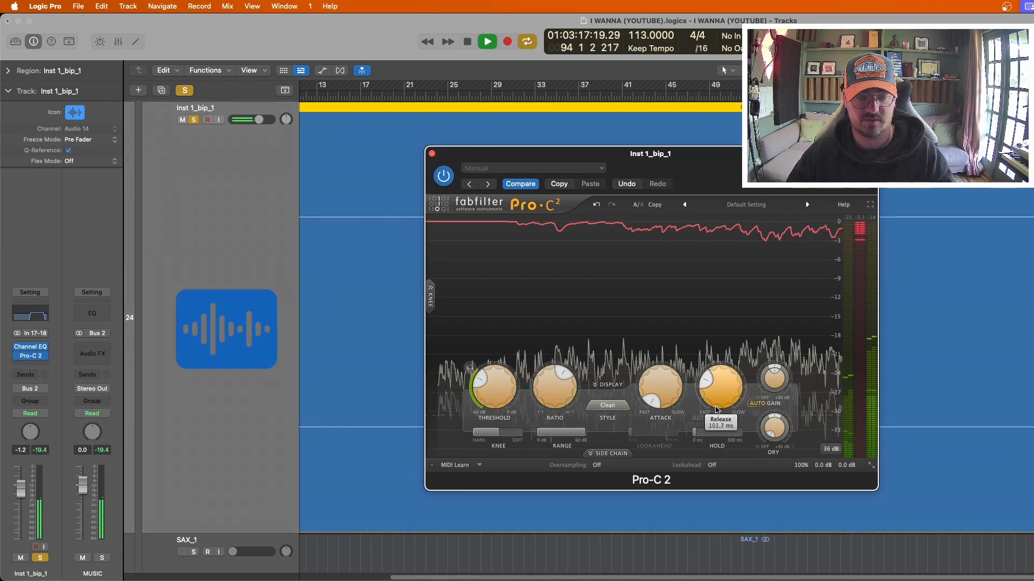
Step: Fine-tune the Pro-C 2 release on Inst 1_bip_1, close the compressor and take the track out of solo
left_click_drag(717, 405, 712, 404)
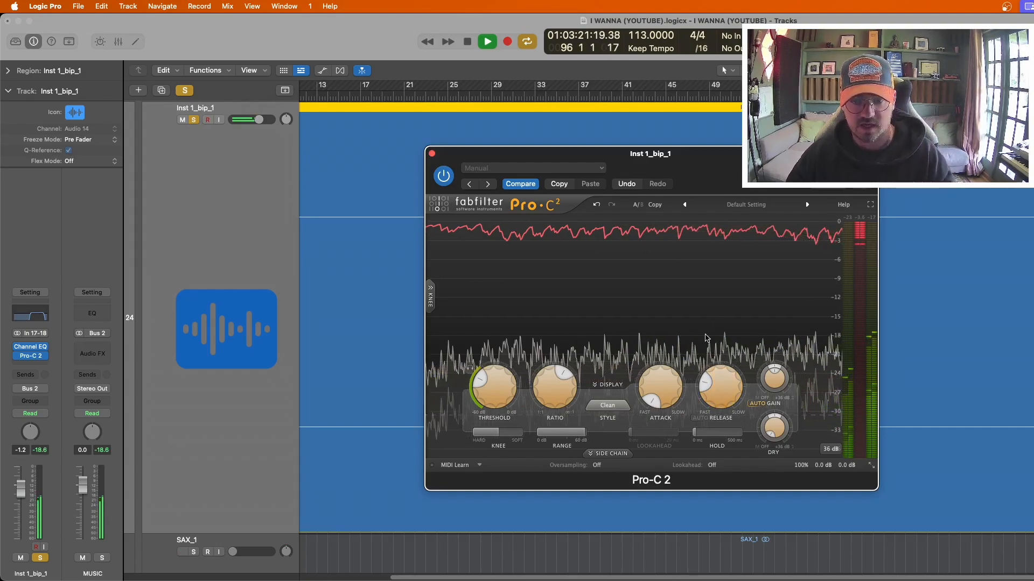
left_click(431, 155)
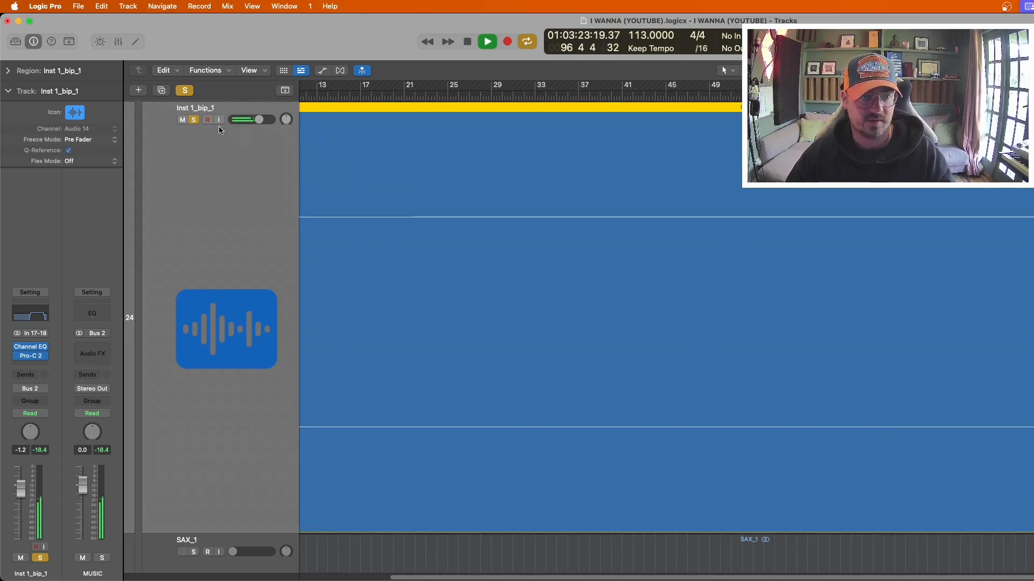
left_click(195, 122)
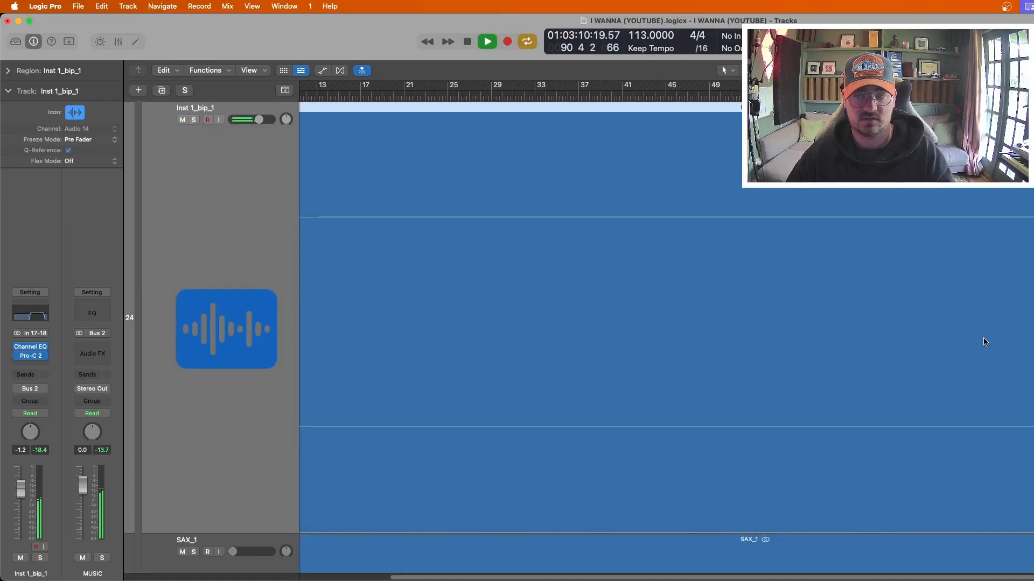
Step: Enlarge the vocal shout, sweep and Inst 1_bip_4 tracks, and set the KSHMR_Vocal_Shout_39_Whoo_F#_1 volume to -11.6 dB during playback
scroll(896, 344, "down", 3)
scroll(494, 237, "up", 3)
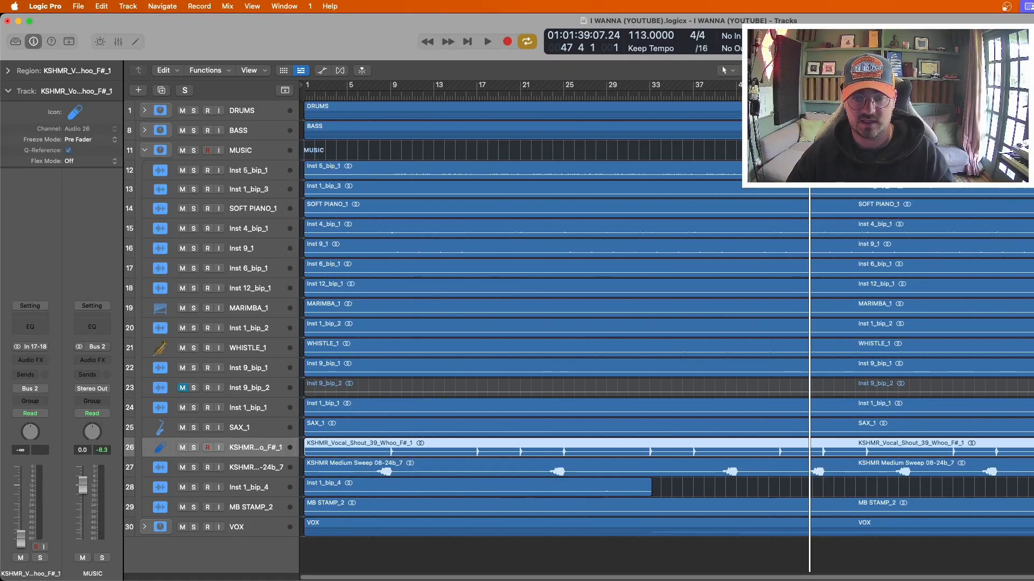
key("z")
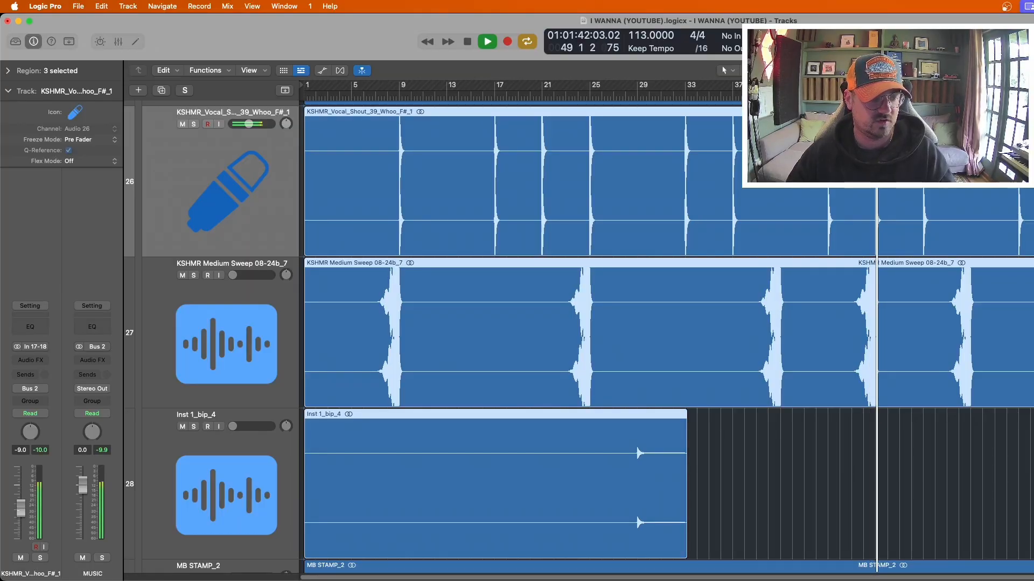
left_click_drag(20, 511, 20, 512)
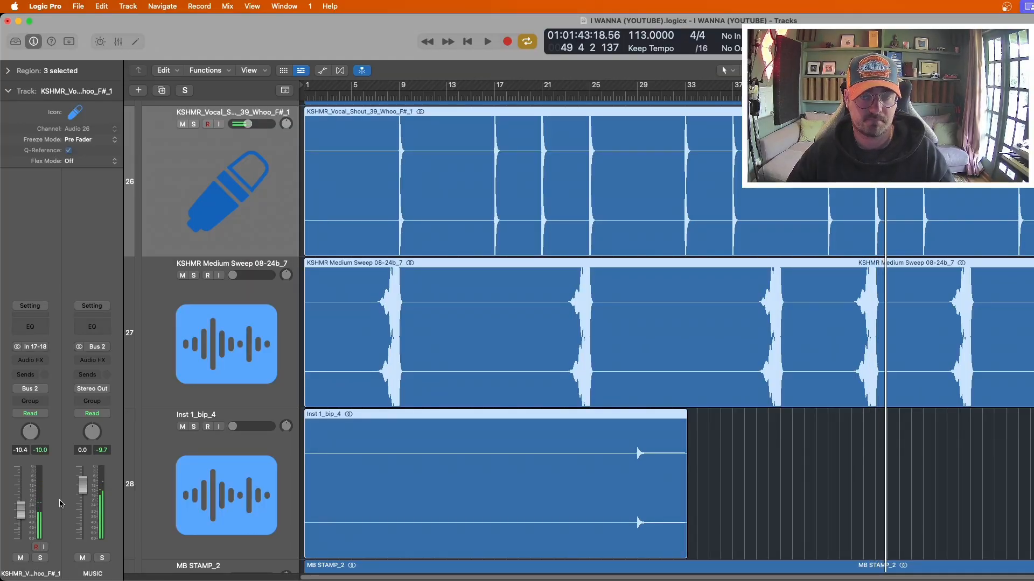
key("space")
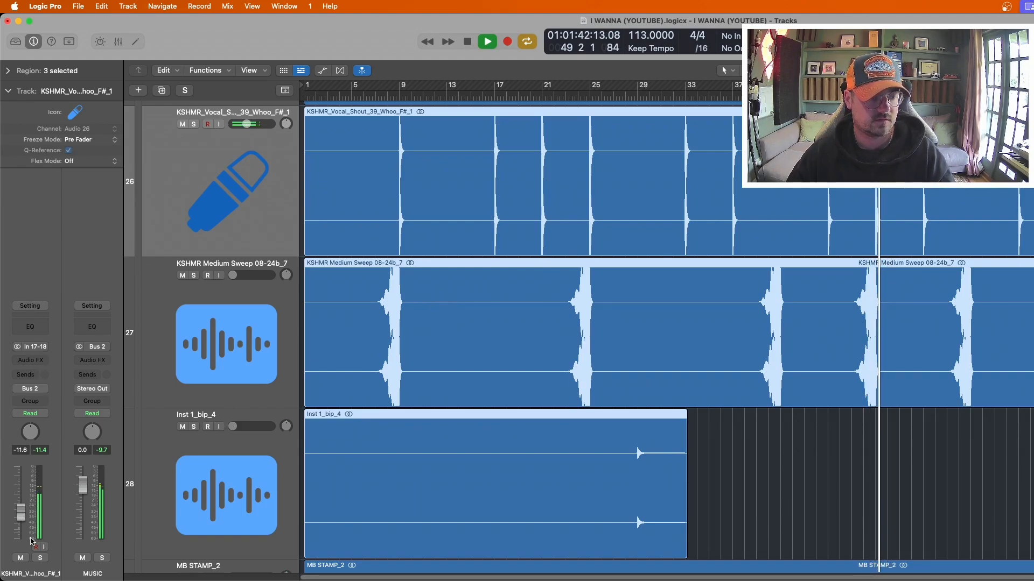
Step: Solo the vocal shout and add Channel EQ with a 175 Hz, 48 dB/Oct low cut, a -3.8 dB high shelf at 6850 Hz and a 17000 Hz high cut
left_click(40, 557)
left_click(30, 327)
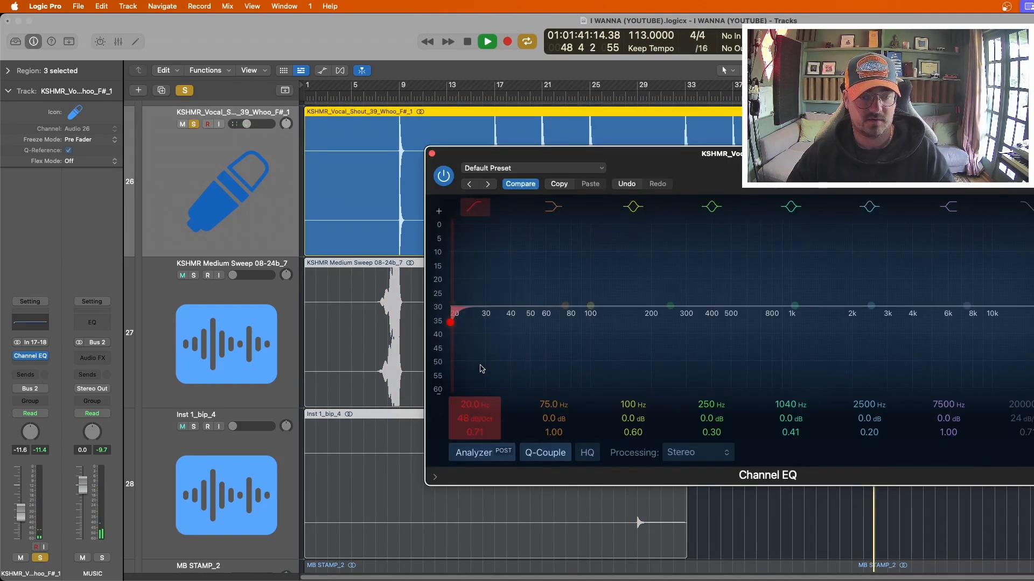
left_click_drag(481, 369, 675, 345)
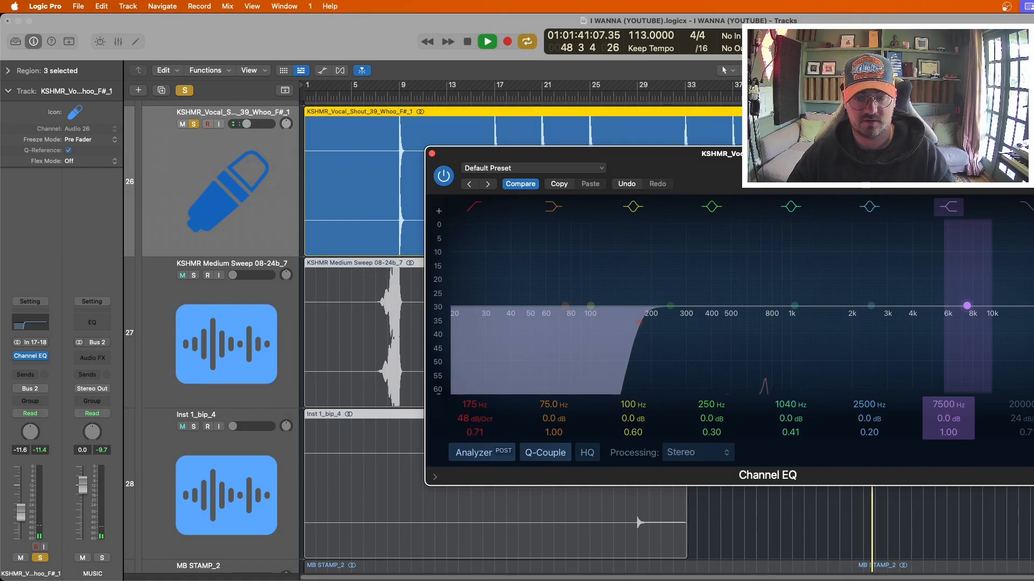
left_click_drag(1020, 405, 1020, 418)
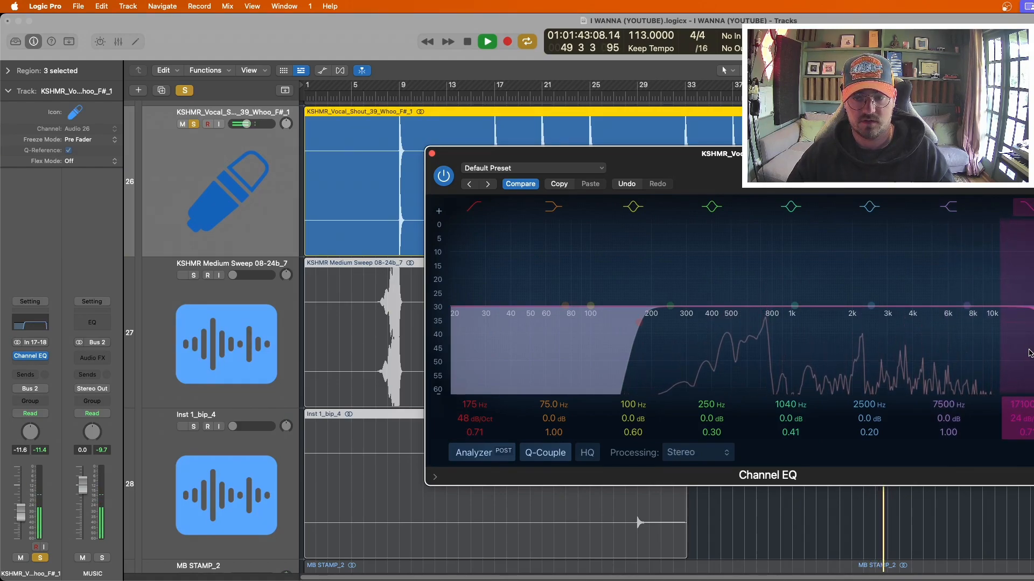
left_click_drag(966, 307, 963, 350)
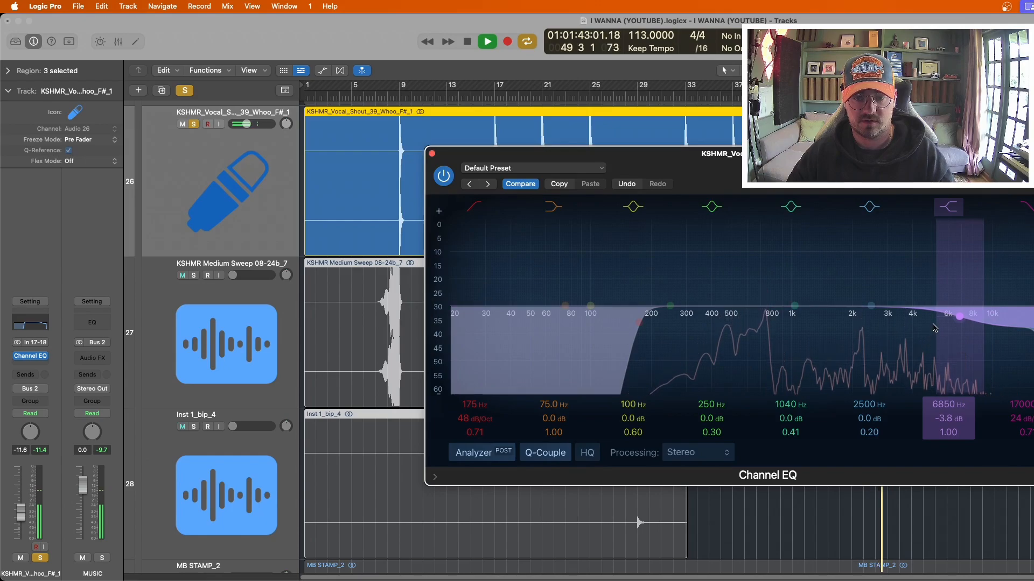
left_click(431, 154)
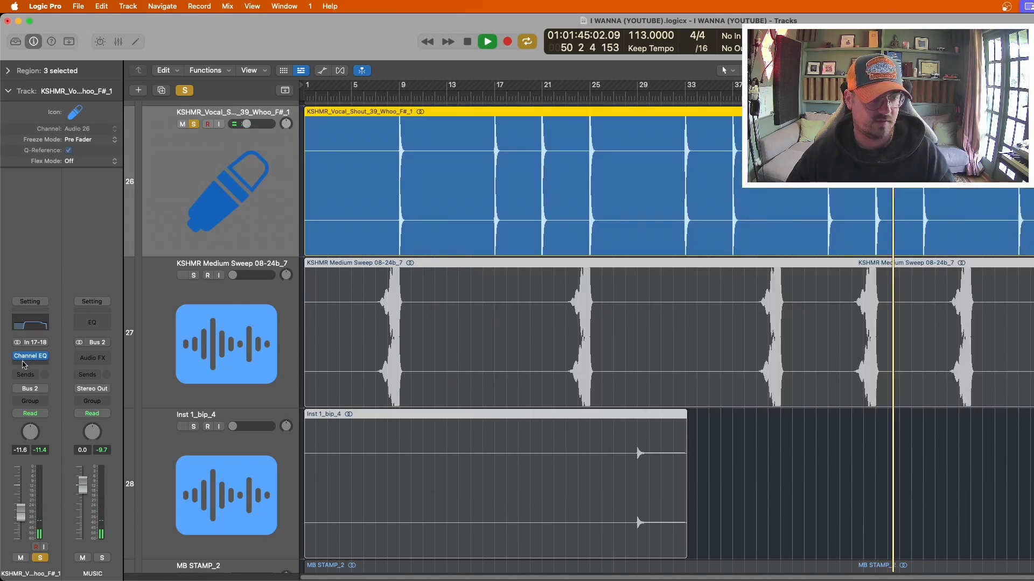
Step: Insert Pro-Q 3 on the vocal shout and cut its four resonant peaks, including those at about 733 Hz and 12815 Hz
left_click(23, 365)
left_click(714, 280)
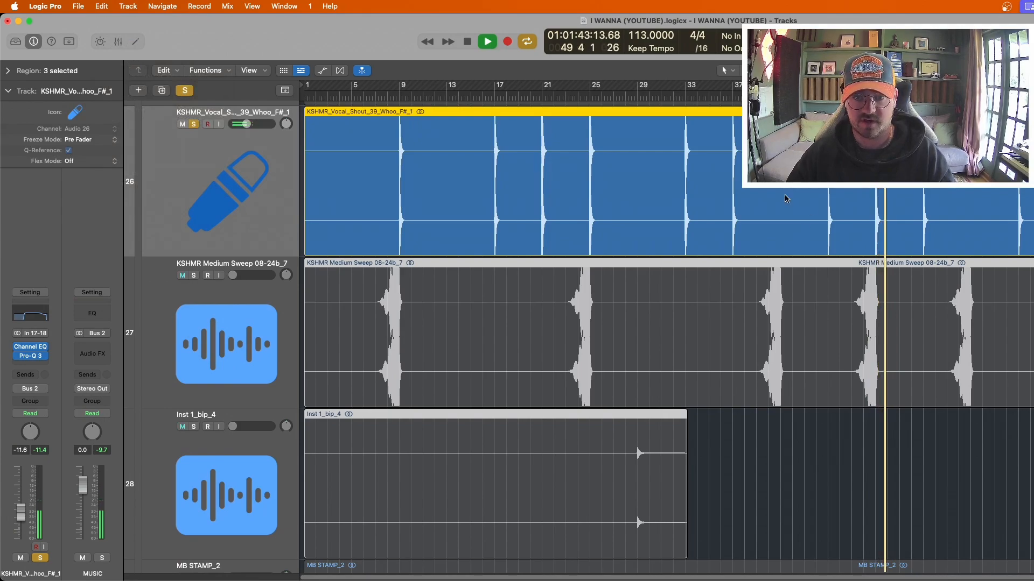
left_click(31, 357)
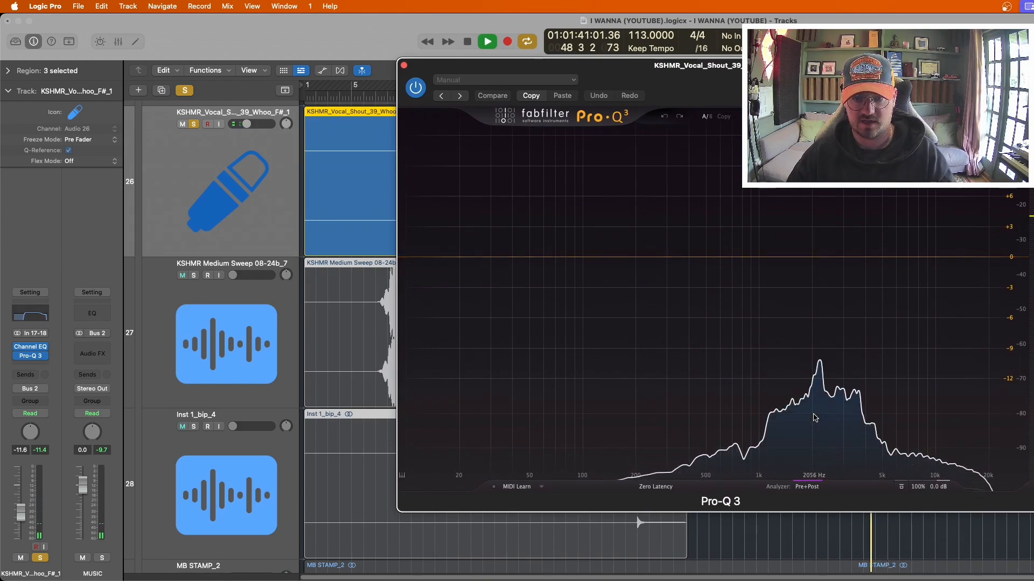
left_click_drag(814, 418, 819, 201)
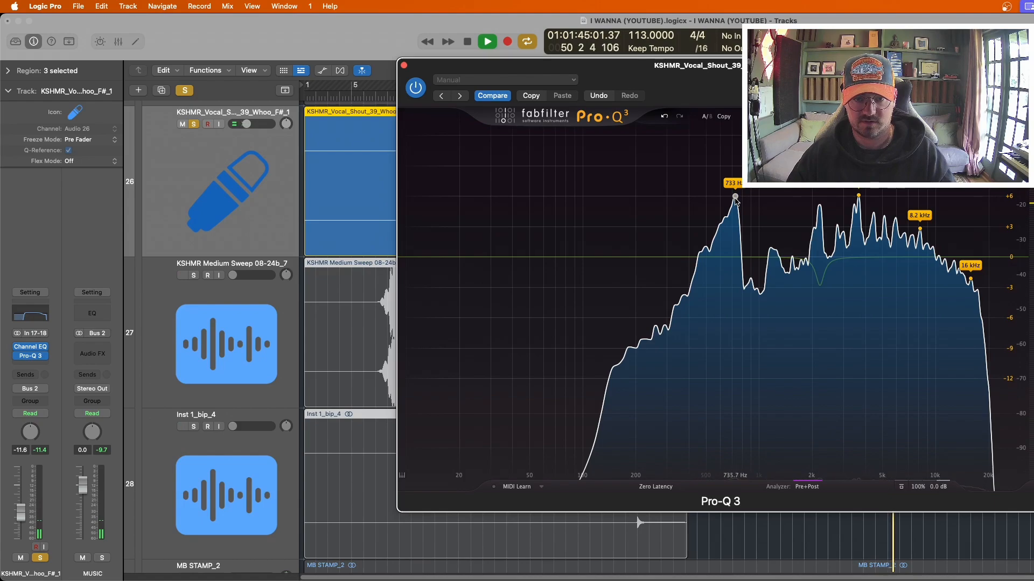
left_click_drag(741, 205, 862, 204)
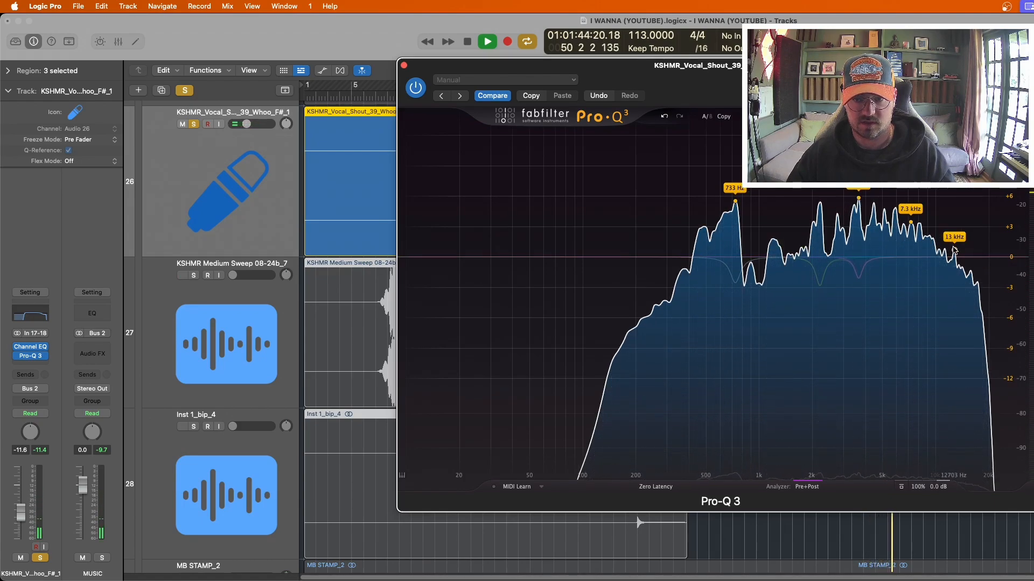
left_click_drag(954, 261, 954, 261)
Step: Make all four Pro-Q 3 cuts dynamic, adjust their dynamic range and close the equalizer
left_click_drag(673, 347, 971, 241)
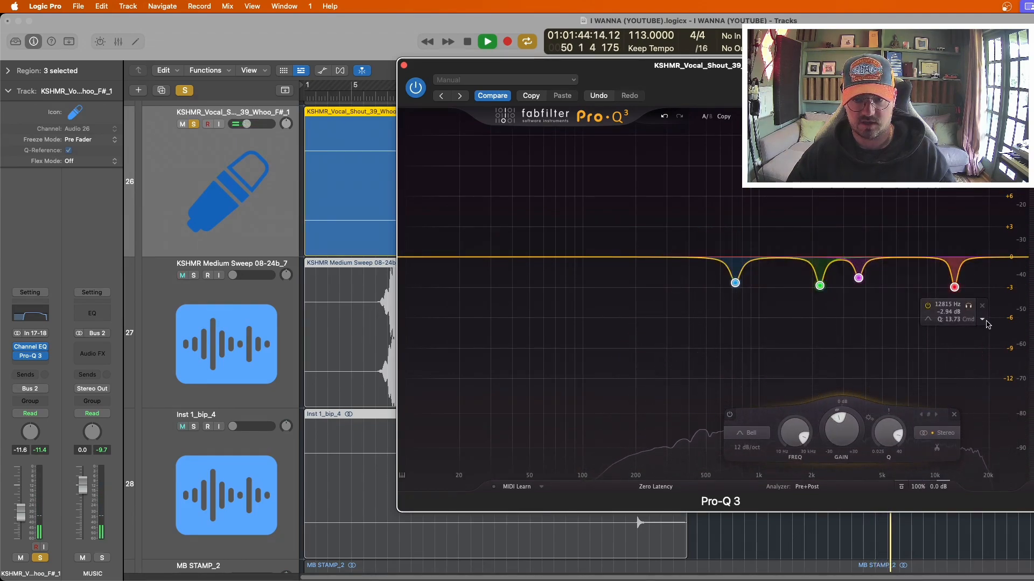
left_click(983, 319)
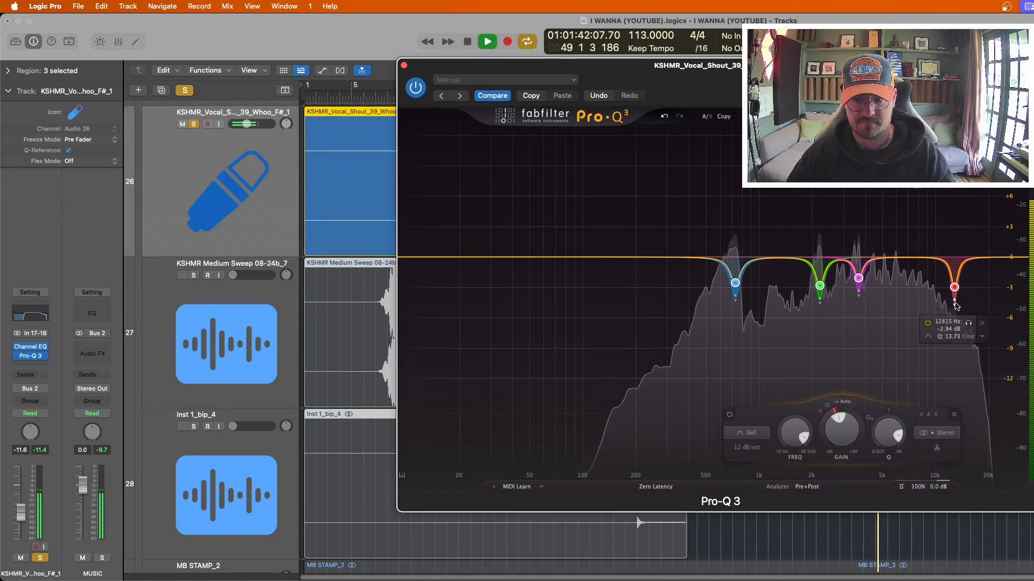
left_click_drag(955, 305, 955, 325)
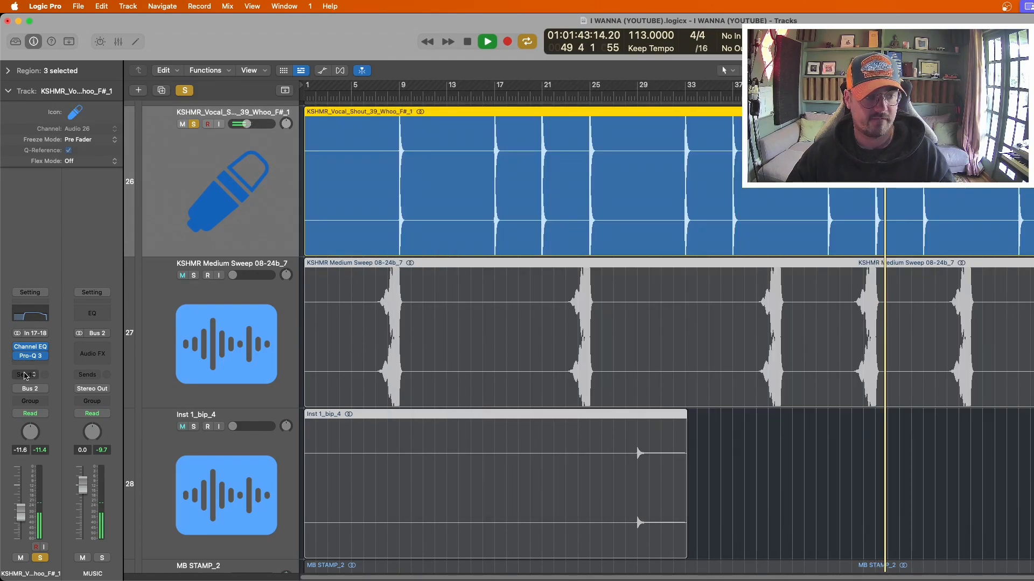
Step: Insert ValhallaVintageVerb after Pro-Q 3 on the vocal shout track
left_click(25, 375)
left_click(39, 270)
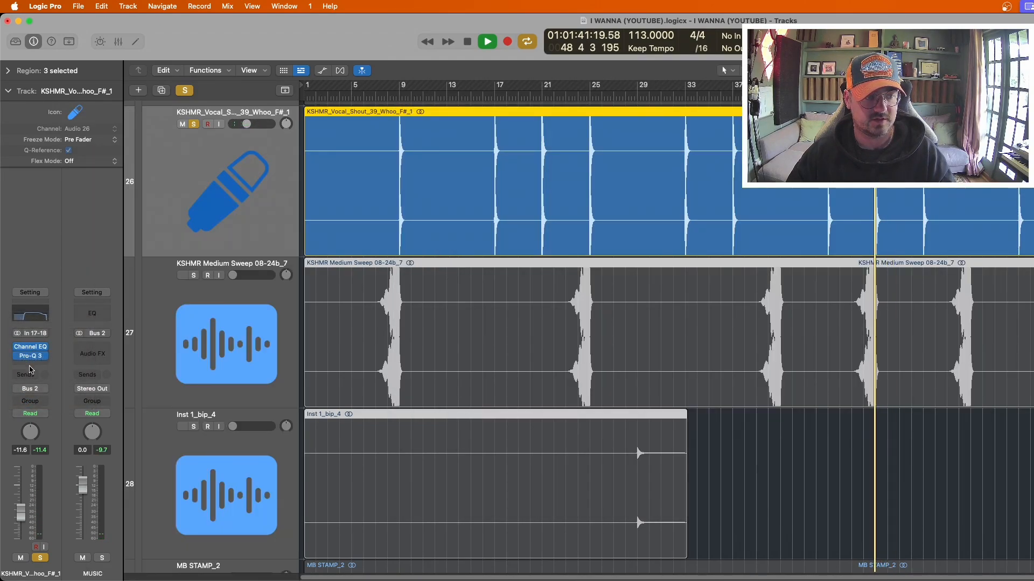
left_click(30, 365)
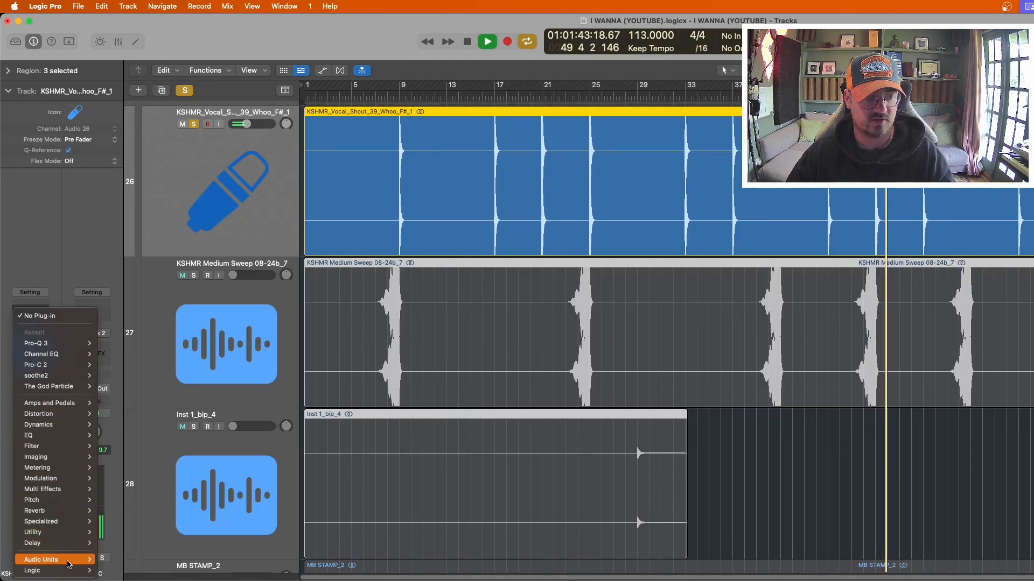
mouse_move(68, 564)
mouse_move(162, 538)
left_click(302, 549)
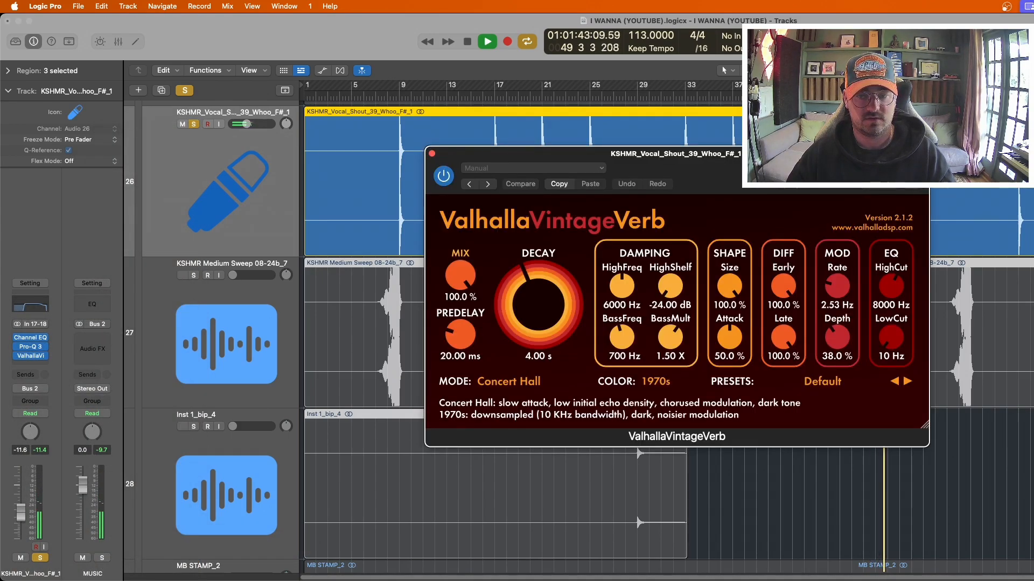
left_click_drag(766, 164, 716, 156)
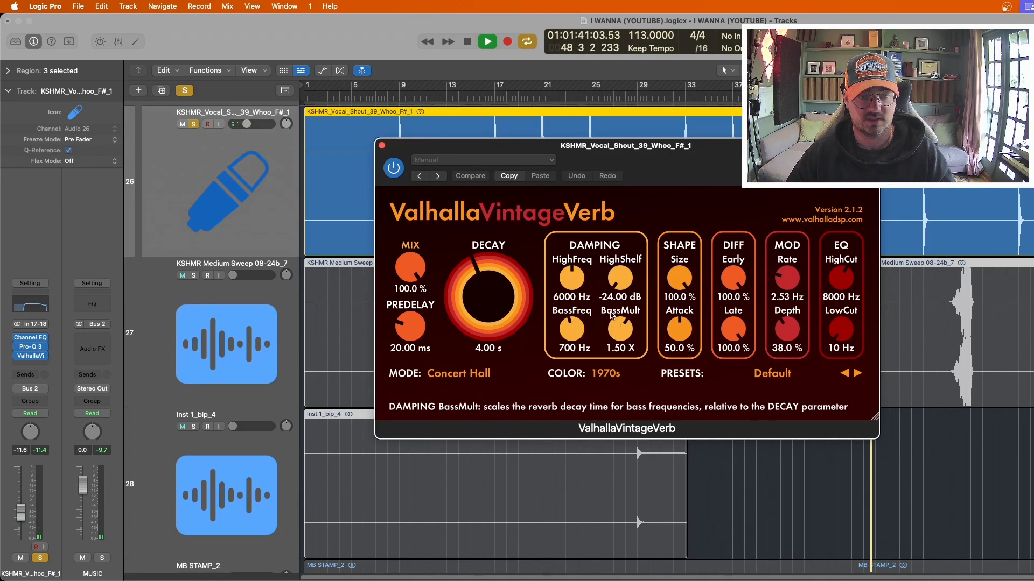
Step: Set the reverb to 37.4 % mix, 7.10 ms predelay, 2.50 s decay, 600 Hz low cut and 8630 Hz high cut
left_click_drag(406, 270, 404, 289)
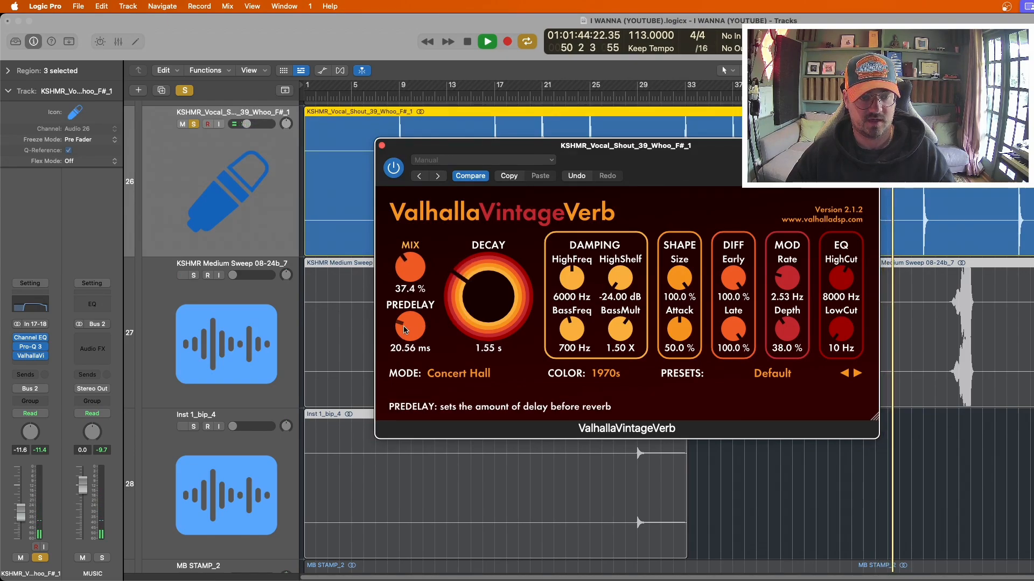
left_click_drag(406, 329, 402, 339)
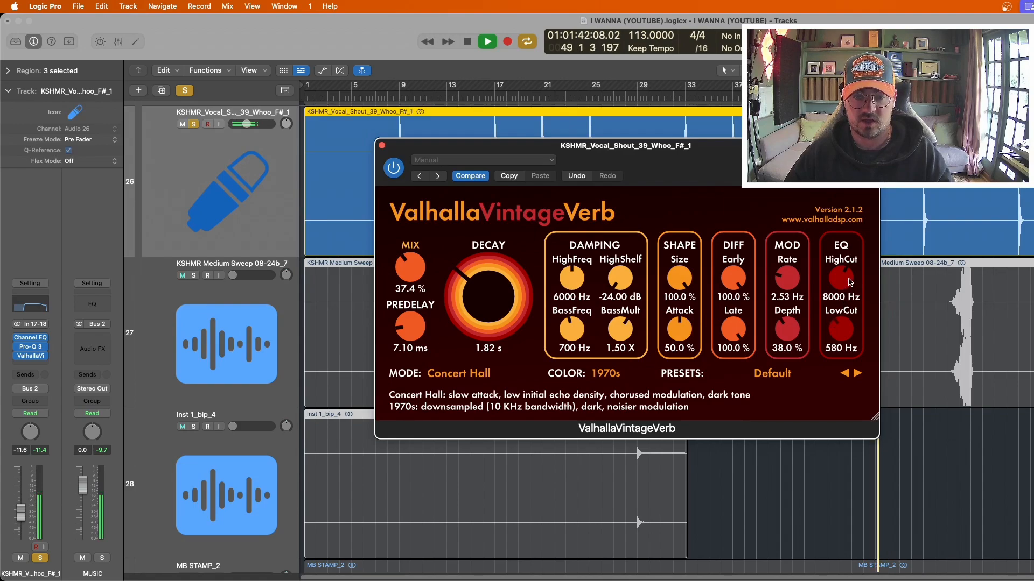
left_click_drag(850, 279, 850, 278)
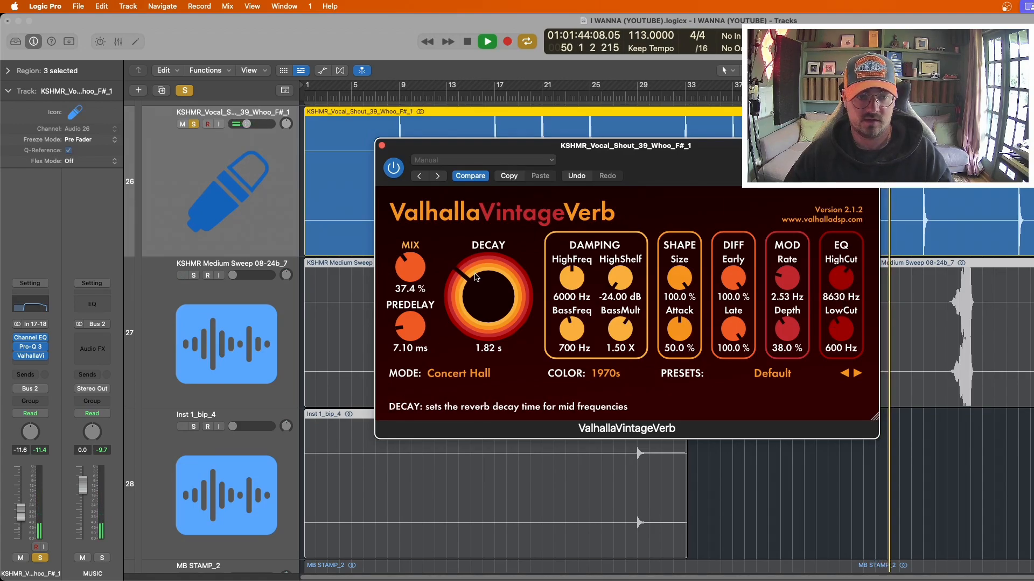
left_click_drag(477, 272, 476, 270)
Step: Take the vocal shout out of solo to hear its reverb in the mix, and close ValhallaVintageVerb
left_click(194, 126)
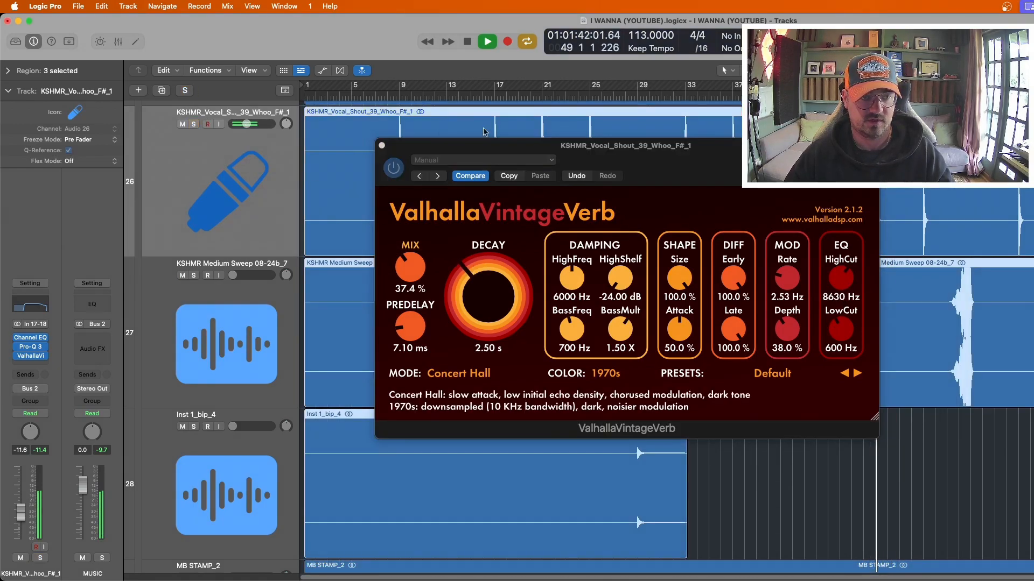
left_click(379, 147)
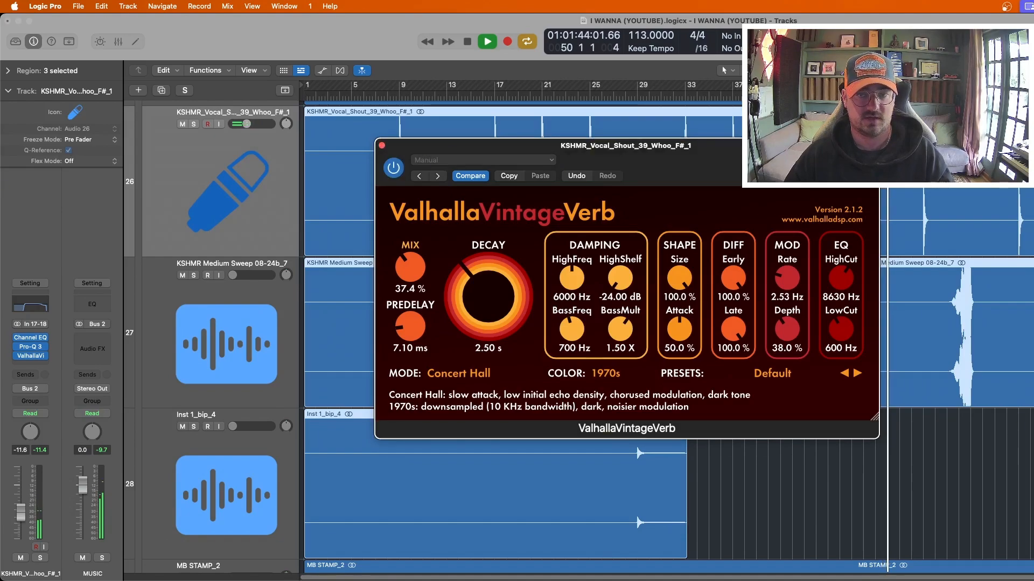
left_click(380, 145)
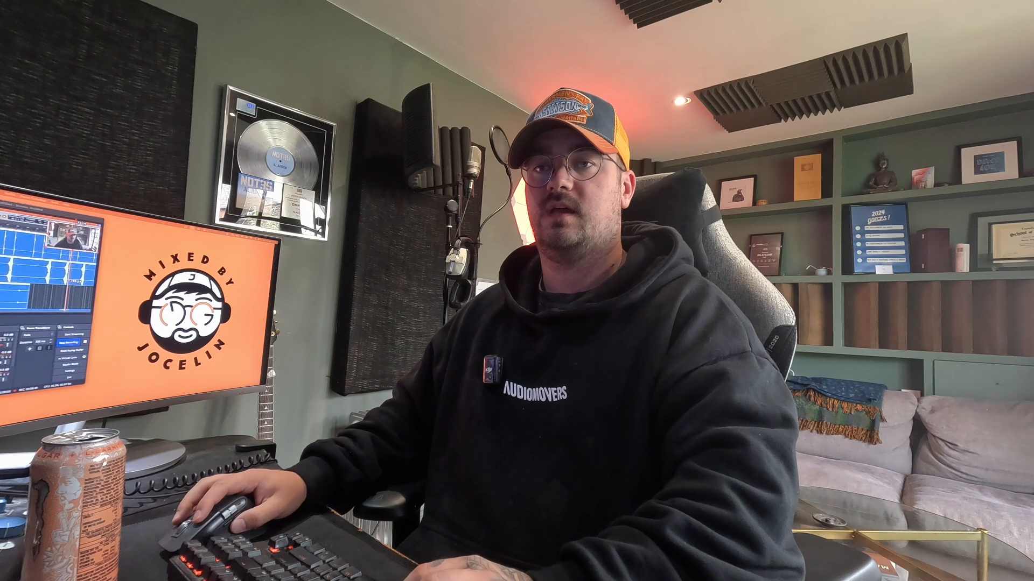
Step: Balance the KSHMR Medium Sweep 08-24b_7 track against the mix during playback, setting its volume to -17.8 dB
mouse_move(16, 345)
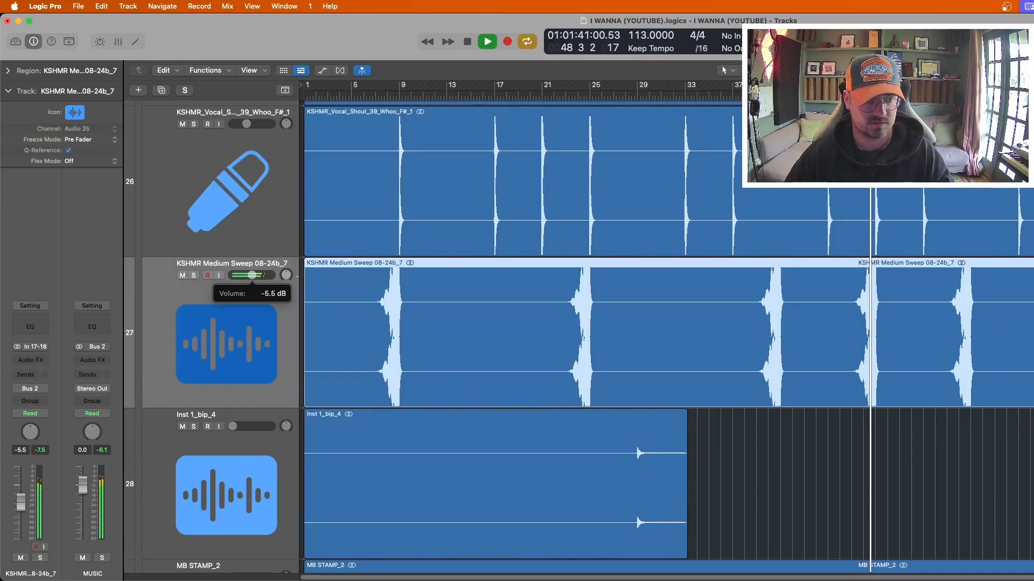
left_click_drag(284, 281, 251, 275)
key("space")
key("space")
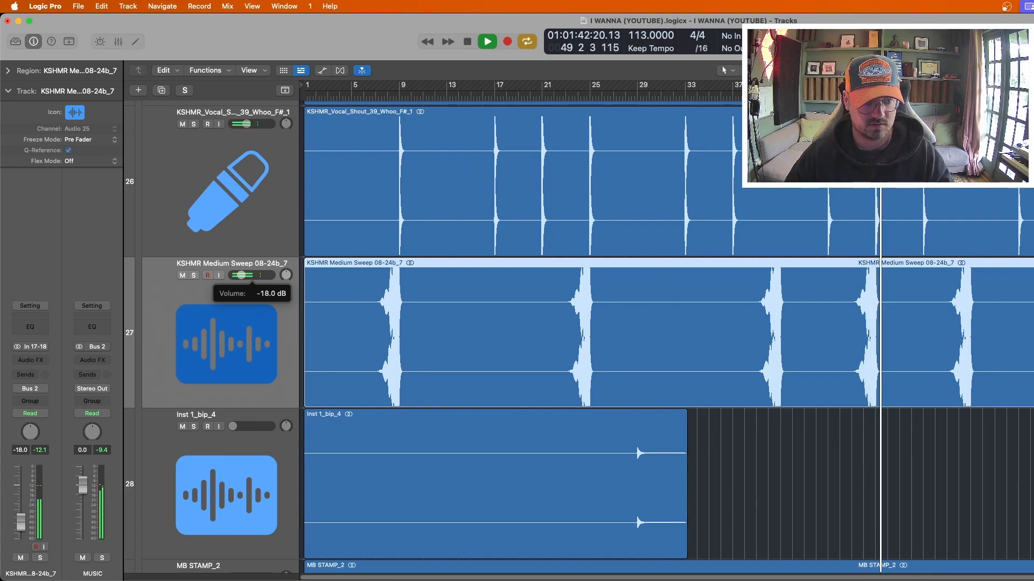
left_click_drag(242, 276, 242, 276)
Step: Add Channel EQ to the sweep: 67.5 Hz, 48 dB/Oct low cut, -5.5 dB low shelf at 206 Hz, -2.1 dB high shelf at 7300 Hz, 16600 Hz high cut
left_click(31, 327)
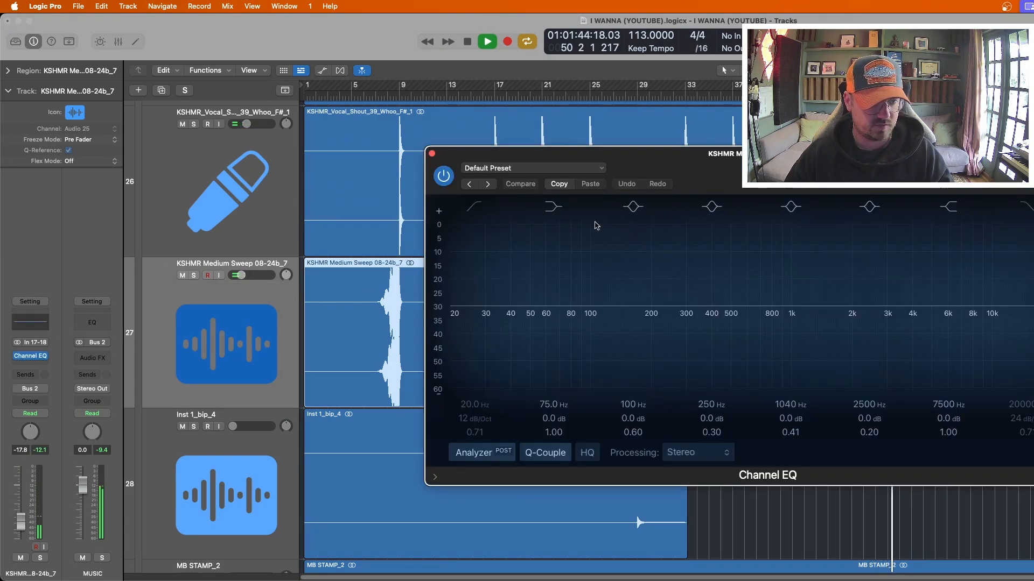
left_click(475, 206)
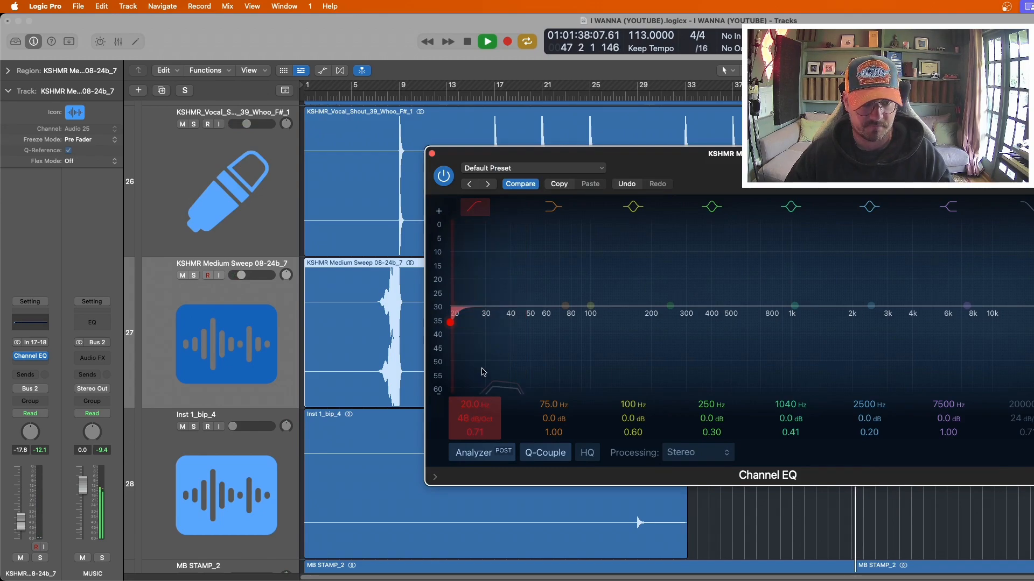
mouse_move(487, 361)
left_mouse_down()
mouse_move(599, 367)
mouse_move(582, 362)
left_mouse_up()
left_click_drag(564, 307, 653, 323)
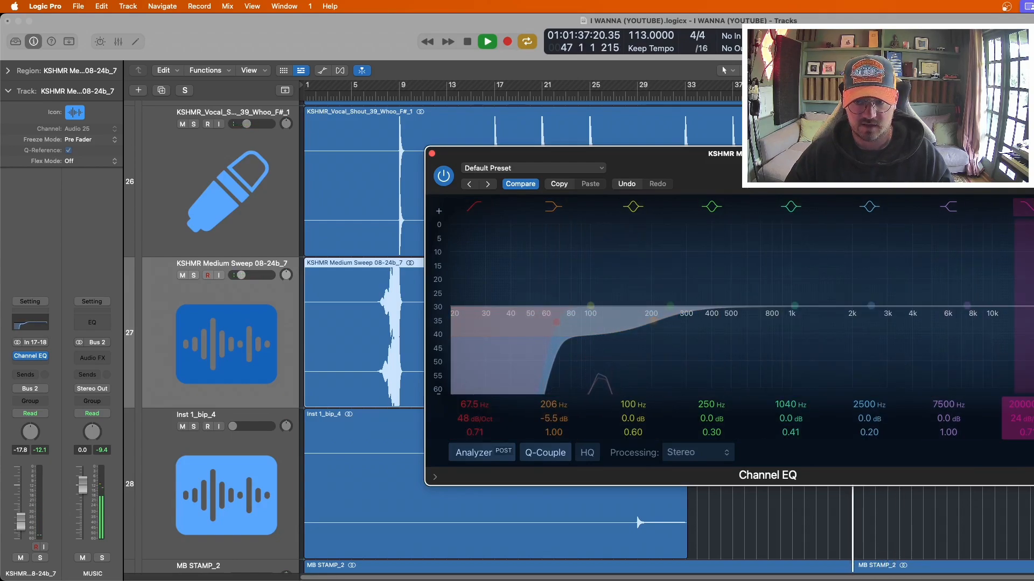
left_click_drag(968, 306, 966, 323)
left_click_drag(1031, 324, 1029, 328)
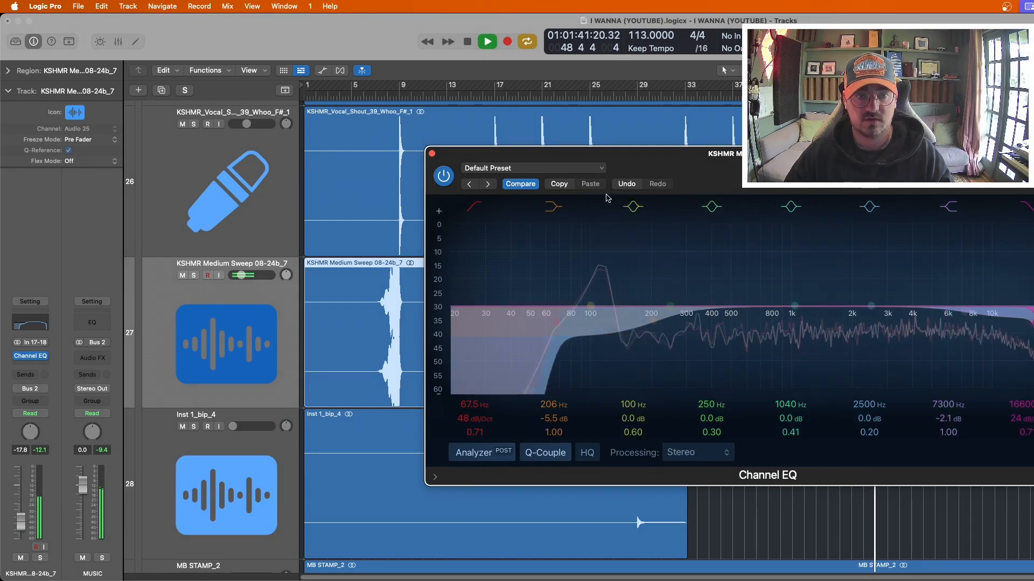
Step: Close the sweep's Channel EQ, listen to it in the mix, and set the cycle range around bar 29, where Inst 1_bip_4 sounds
left_click(431, 154)
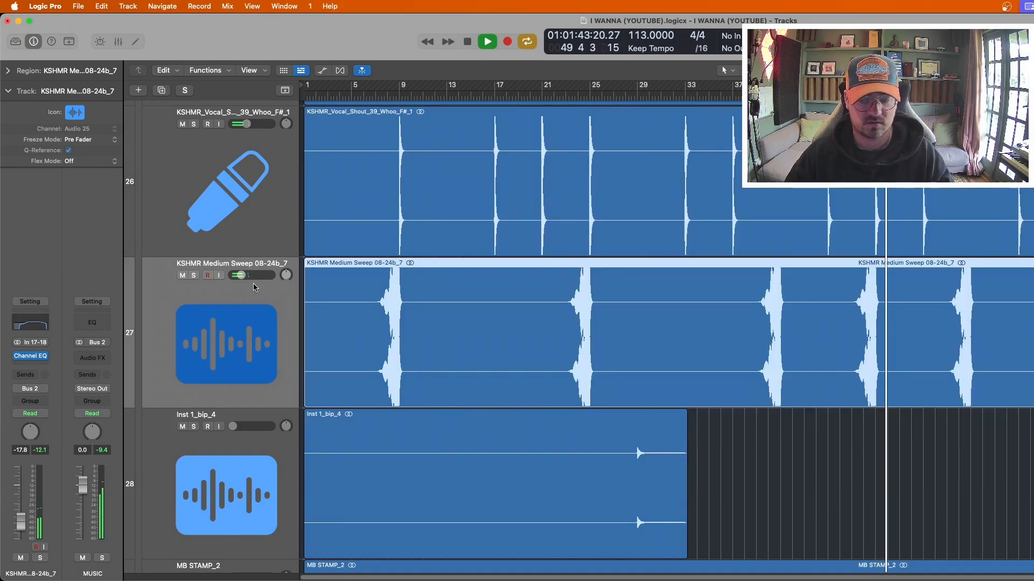
key("space")
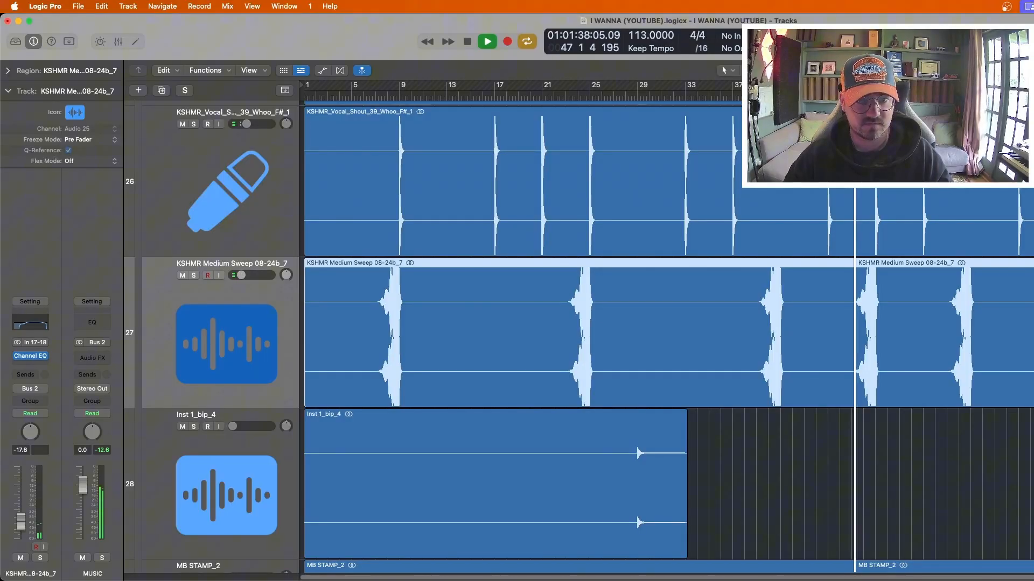
left_click_drag(626, 85, 653, 87)
key("space")
Step: Balance the Inst 1_bip_4 track against the mix during looped playback, setting its volume to -5.1 dB
scroll(600, 294, "down", 1)
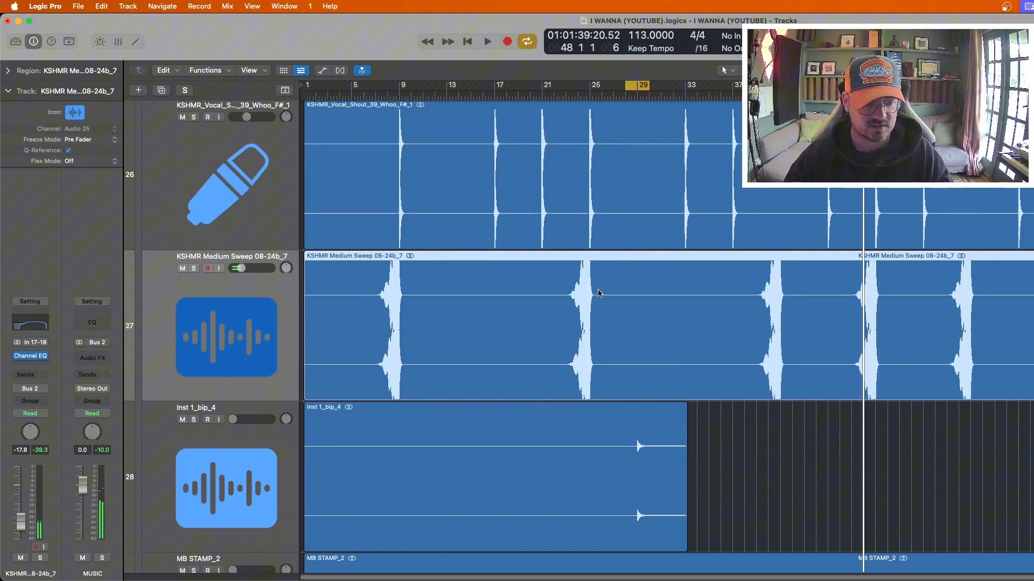
scroll(600, 294, "down", 2)
key("space")
left_click_drag(233, 304, 256, 305)
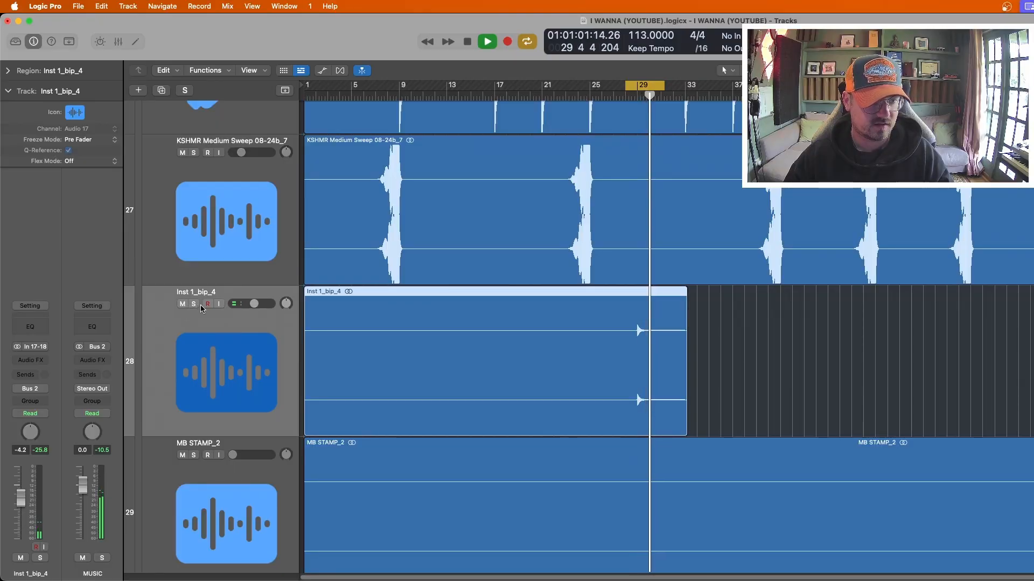
left_click_drag(255, 305, 253, 305)
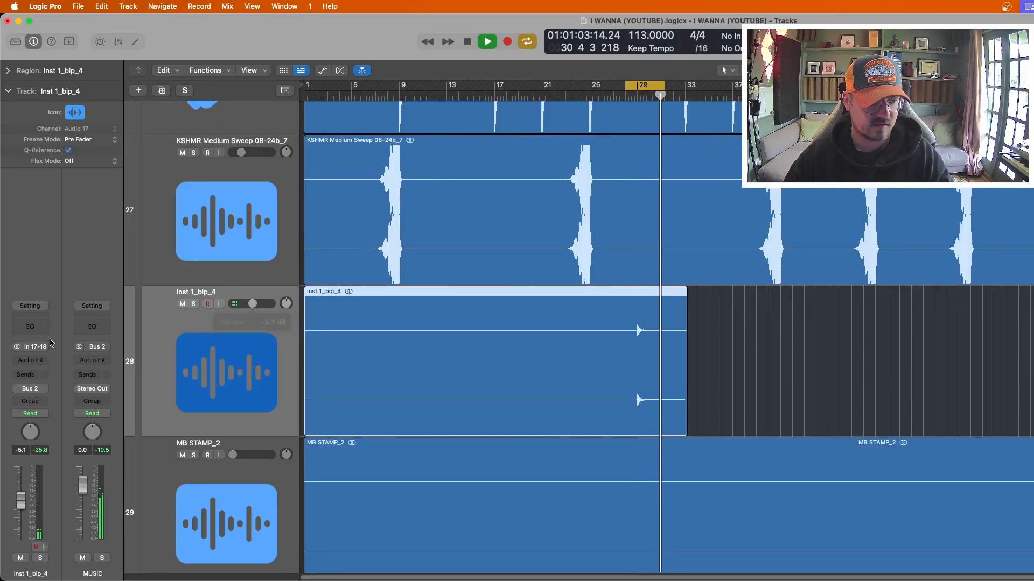
Step: Add Channel EQ to Inst 1_bip_4 with a 48 dB/Oct low cut at about 392 Hz and a high cut at 16100 Hz
left_click(29, 325)
left_click(472, 208)
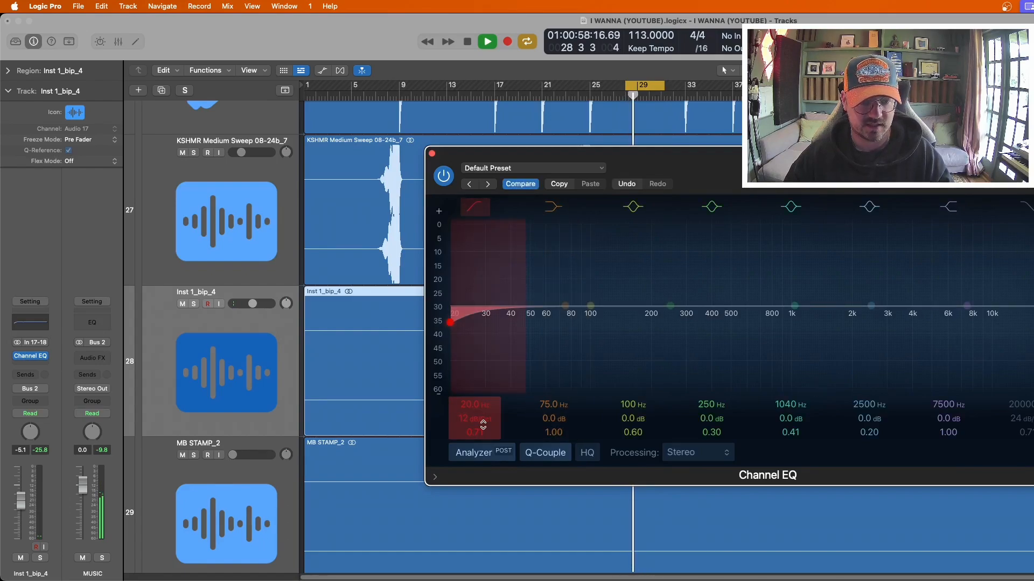
left_click_drag(481, 420, 481, 376)
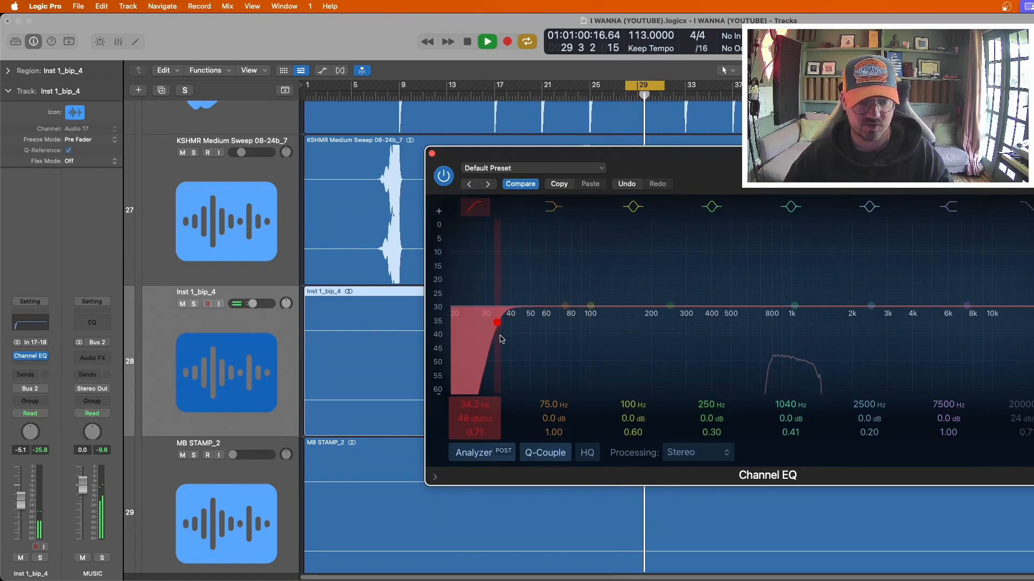
left_click_drag(501, 339, 687, 343)
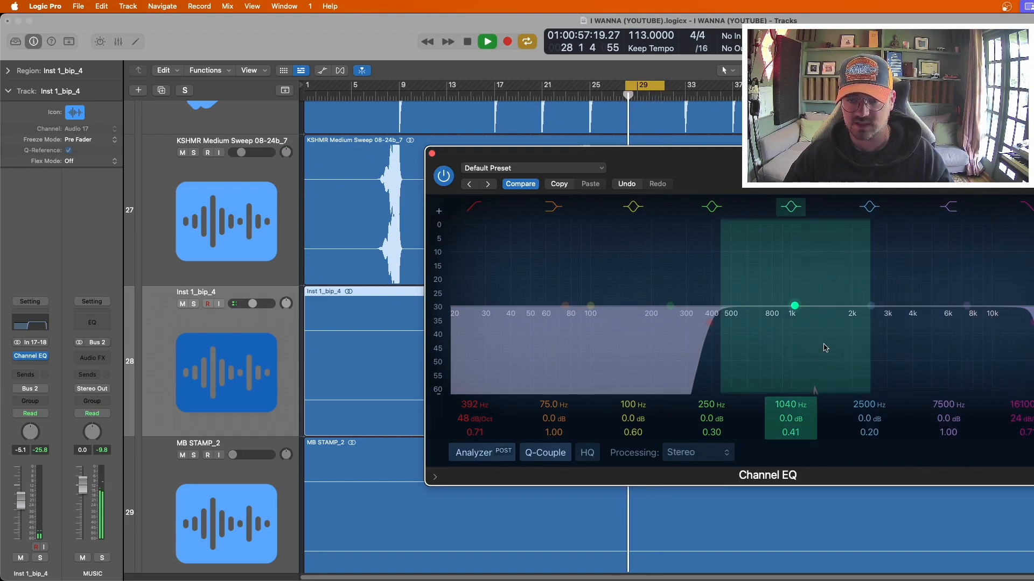
left_click_drag(717, 341, 722, 341)
left_click(432, 155)
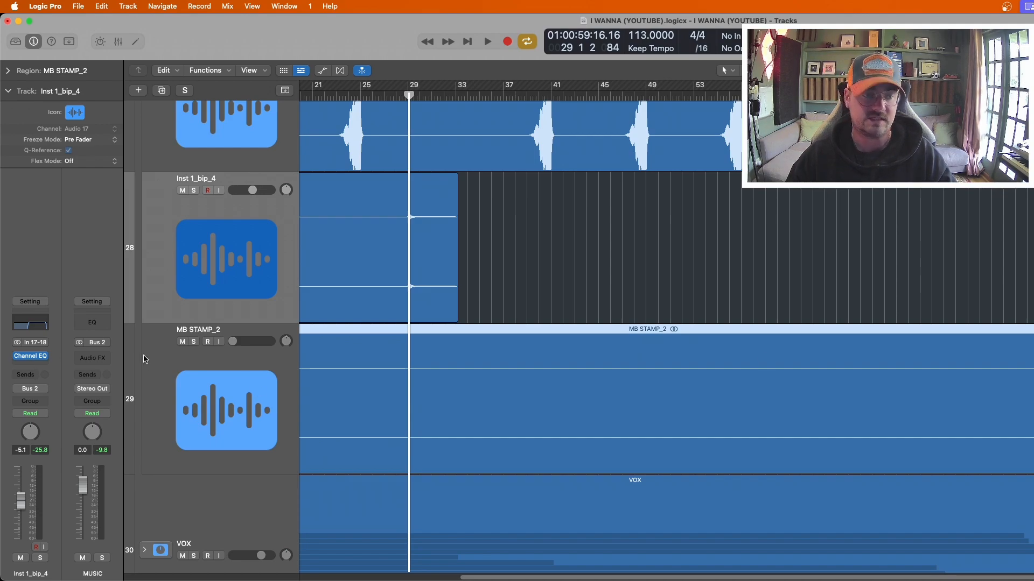
Step: Add Channel EQ to MB STAMP_2: low cut 81 Hz, 36 dB/Oct; low shelf 182 Hz, -2.9 dB; high shelf 7300 Hz, -1.6 dB; high cut 15500 Hz
key("space")
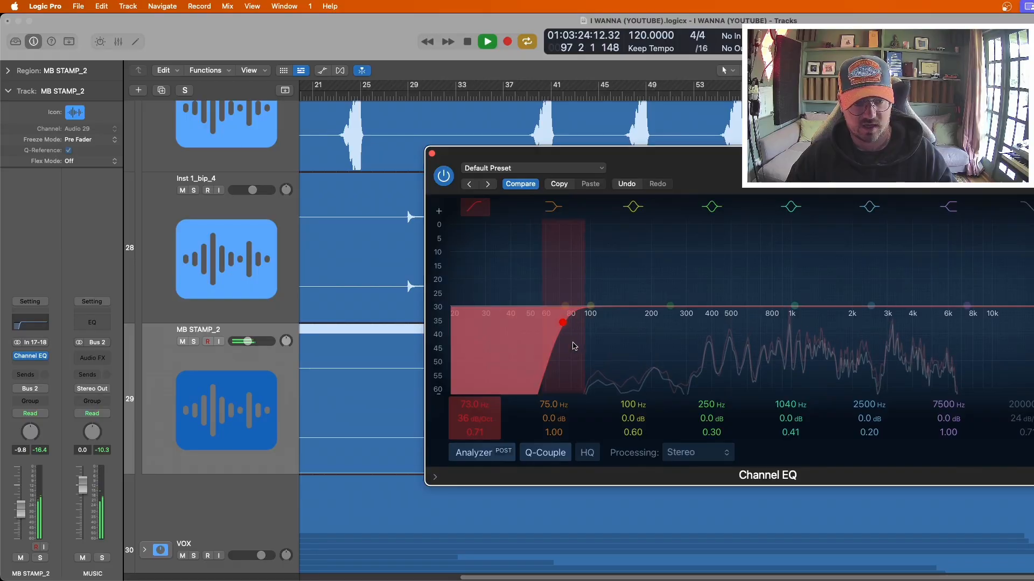
left_click_drag(566, 305, 642, 314)
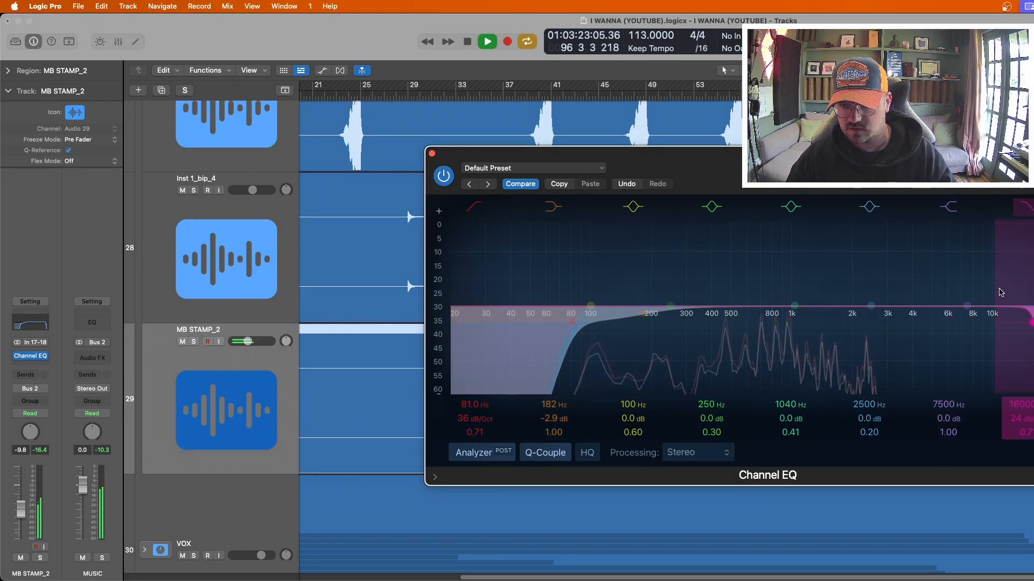
left_click_drag(967, 305, 961, 312)
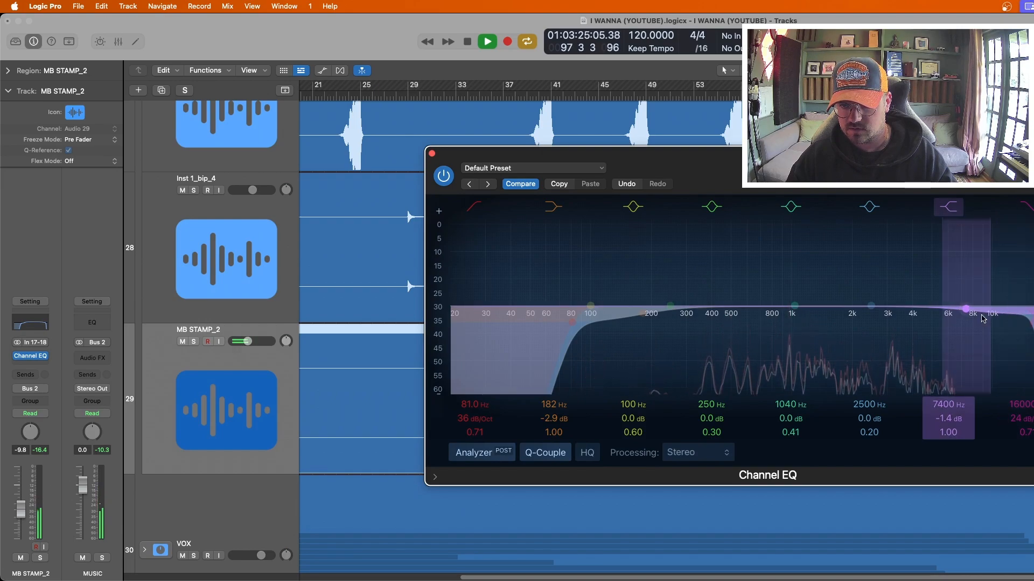
left_click_drag(1031, 322, 1028, 322)
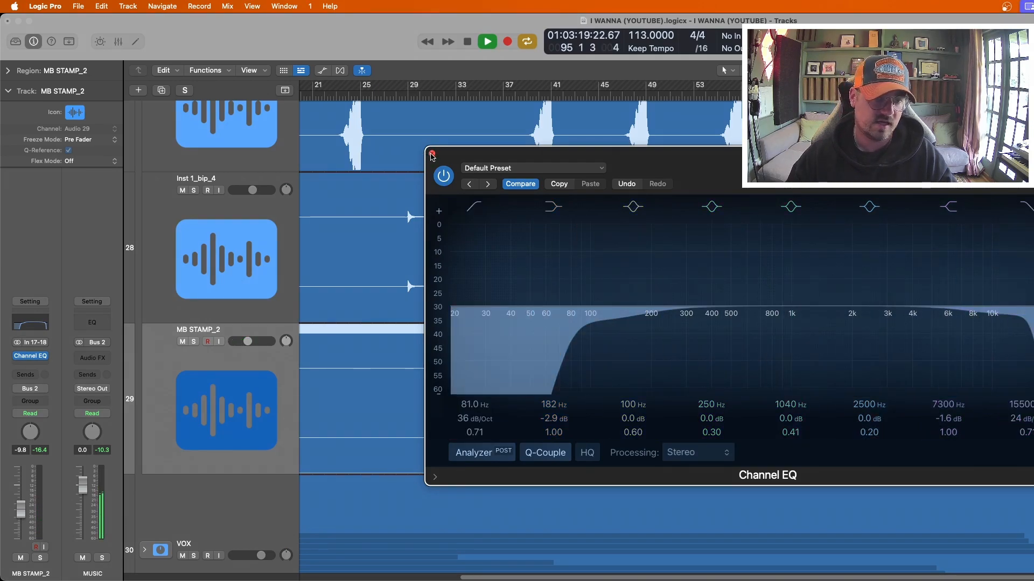
left_click(432, 154)
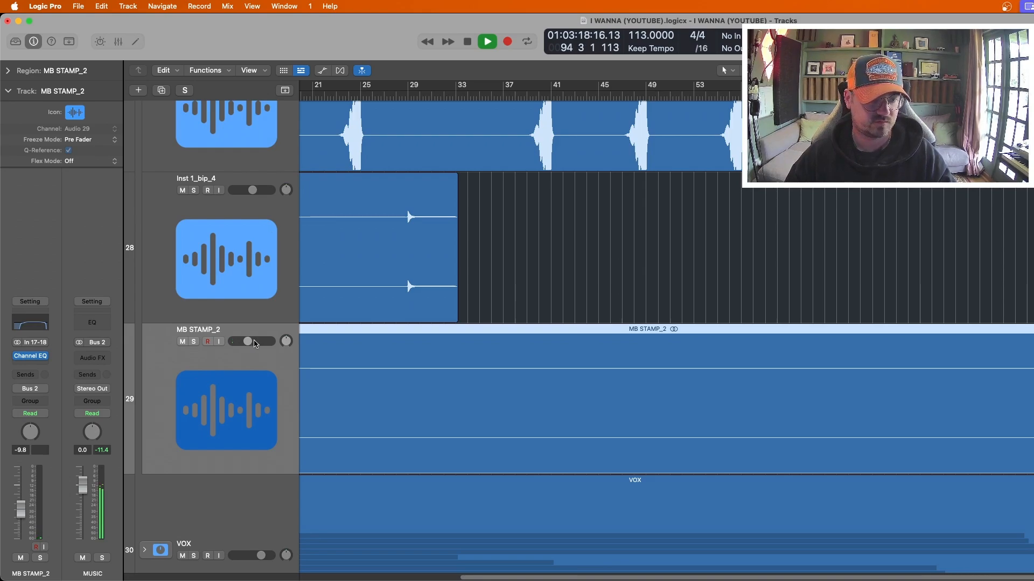
Step: Rebalance the MB STAMP_2 track against the mix during playback, setting its volume to -8.6 dB
left_click_drag(255, 344, 251, 344)
scroll(370, 412, "left", 10)
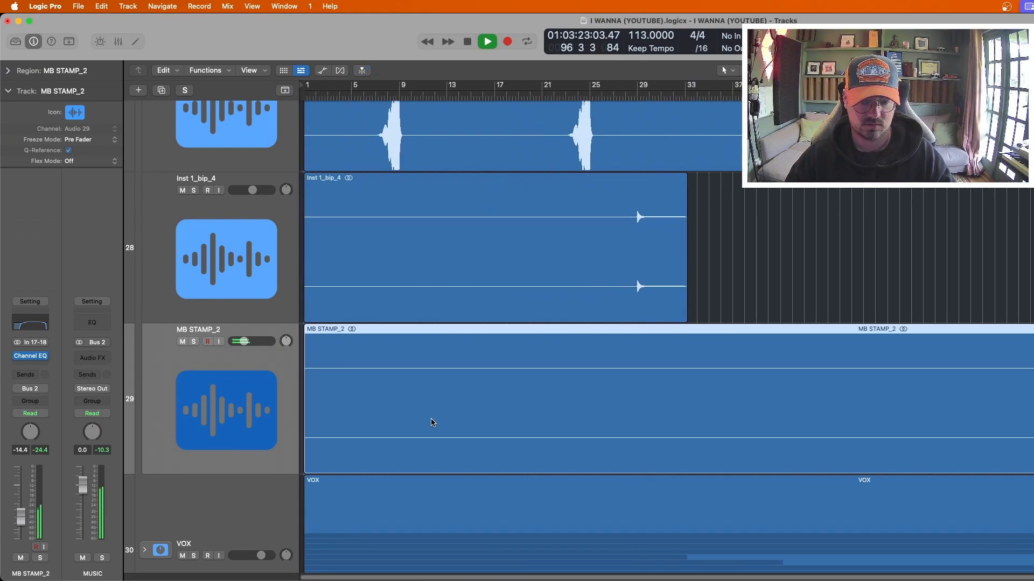
left_click_drag(255, 348, 260, 347)
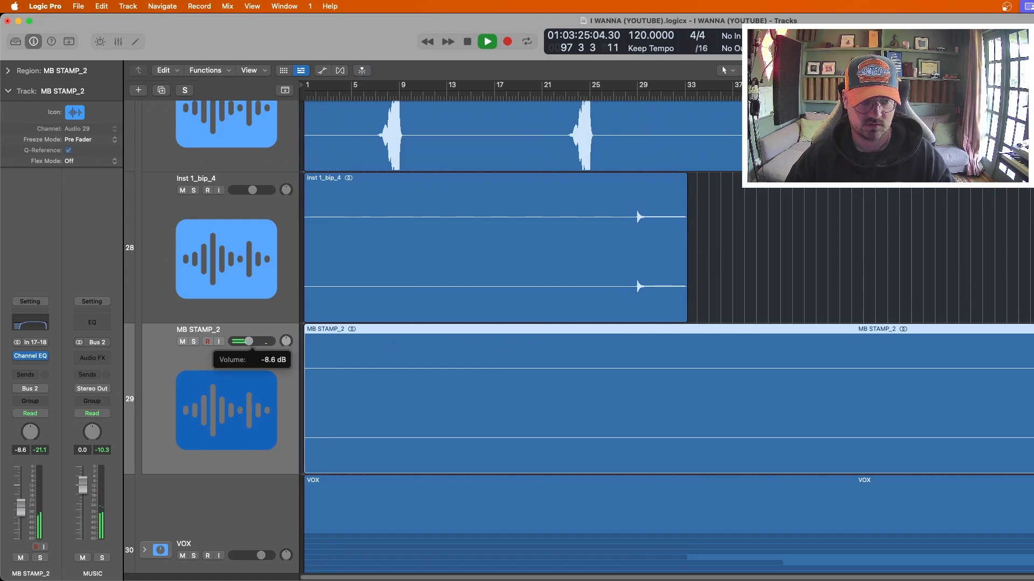